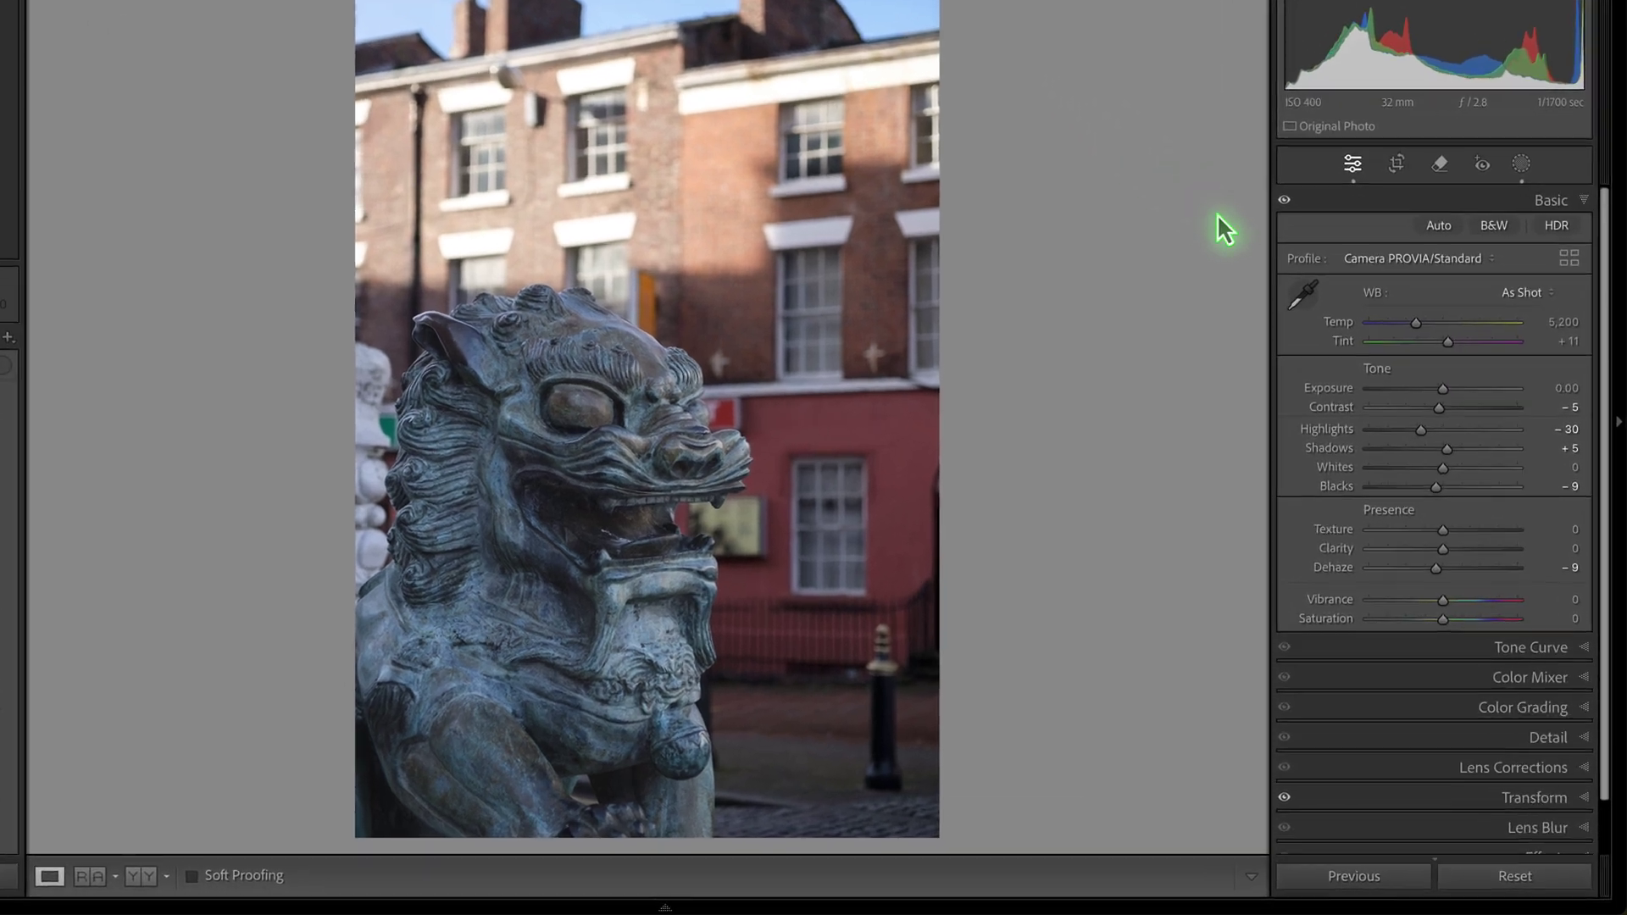
# Apply Lens Blur to the lion statue photo and set the Blur Amount to 100
pyautogui.scroll(-4, 1520, 682)
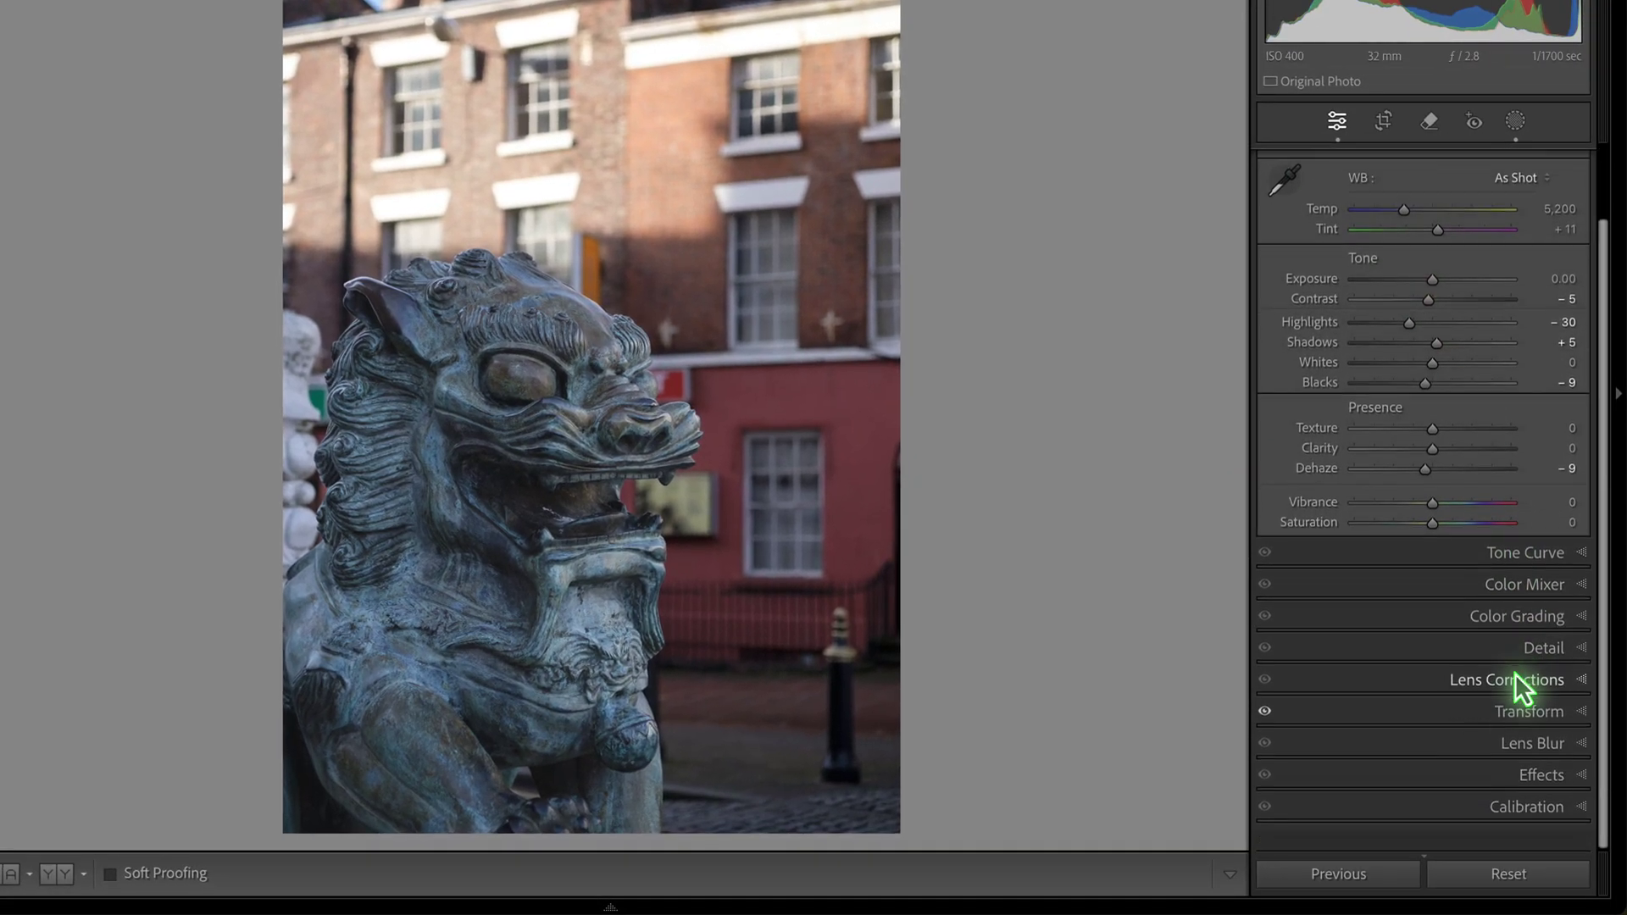
pyautogui.click(1533, 765)
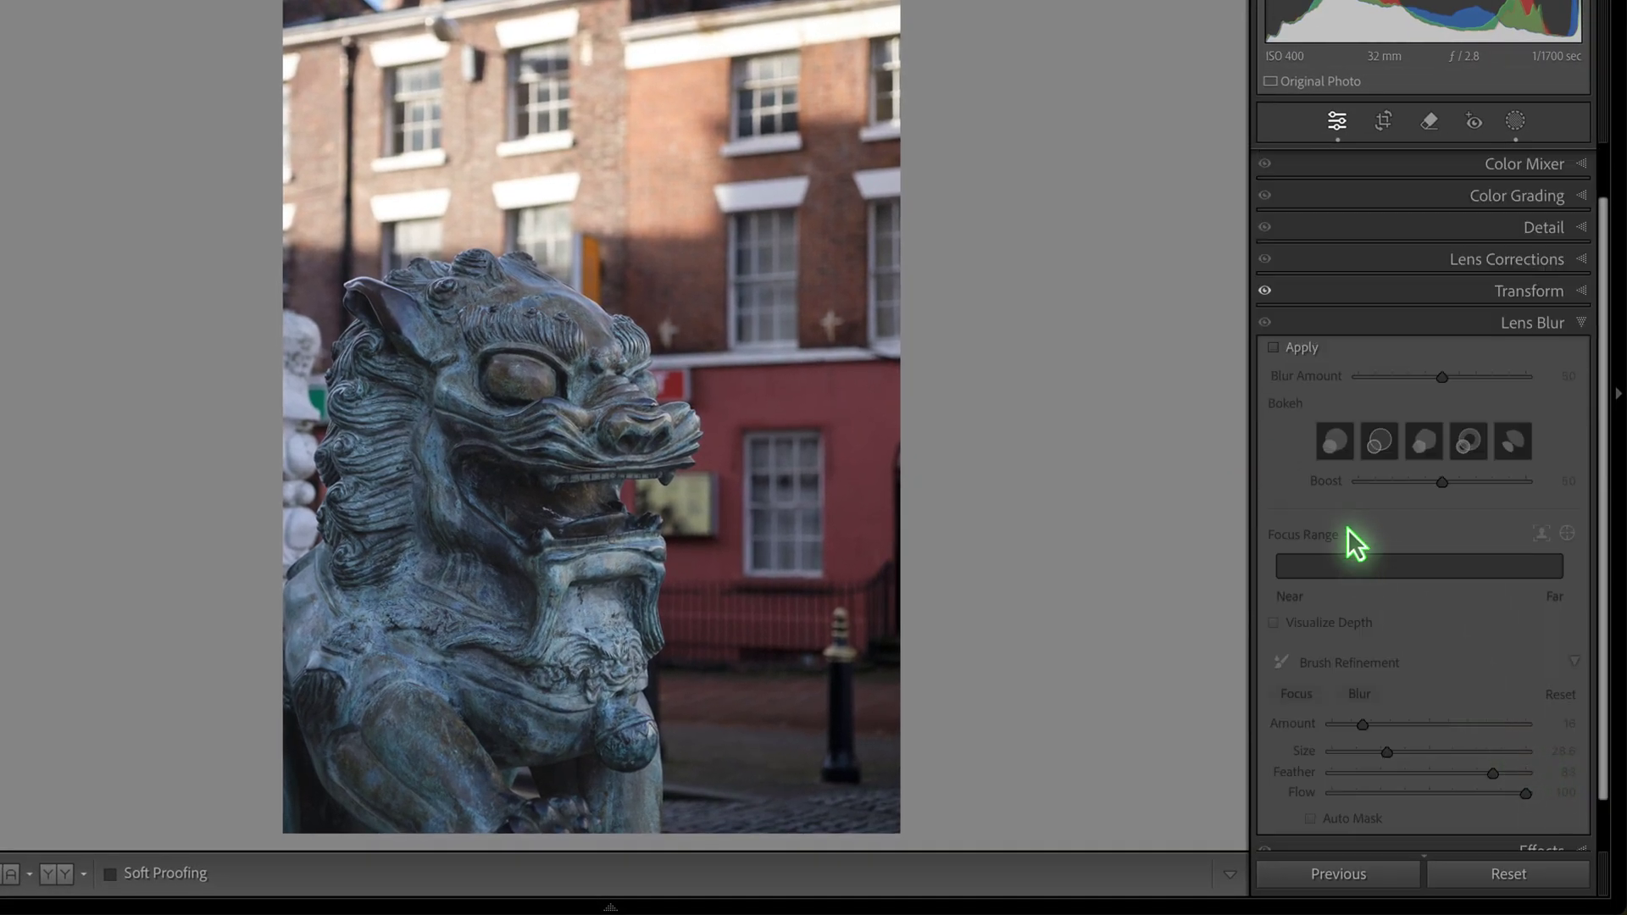
pyautogui.click(1273, 349)
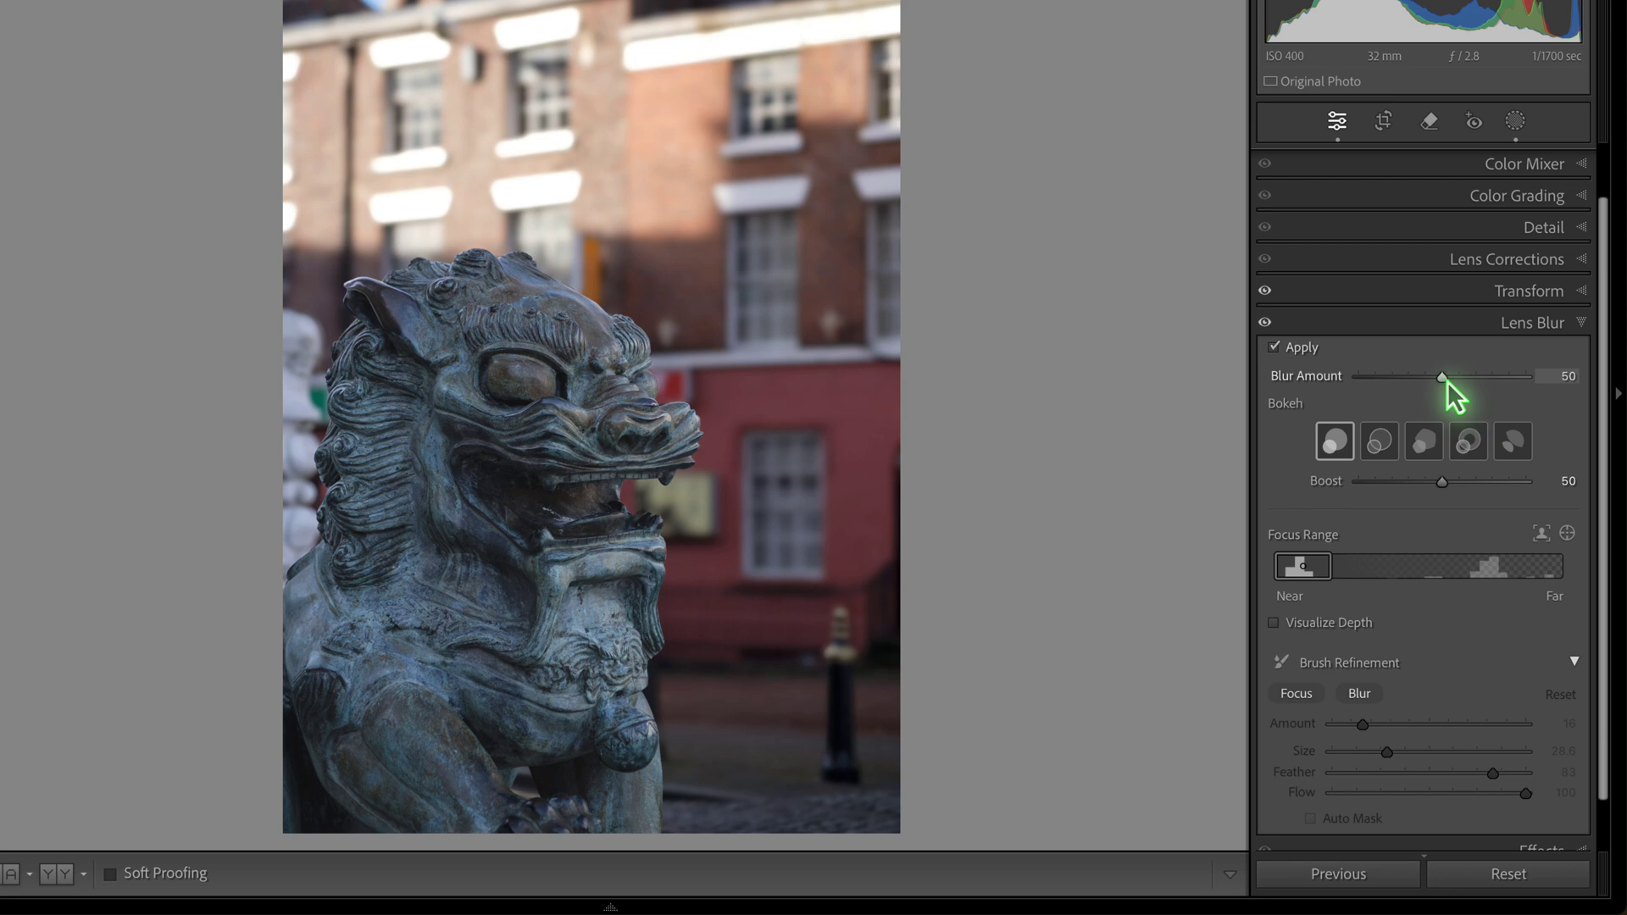
pyautogui.moveTo(1445, 382); pyautogui.dragTo(1358, 388)
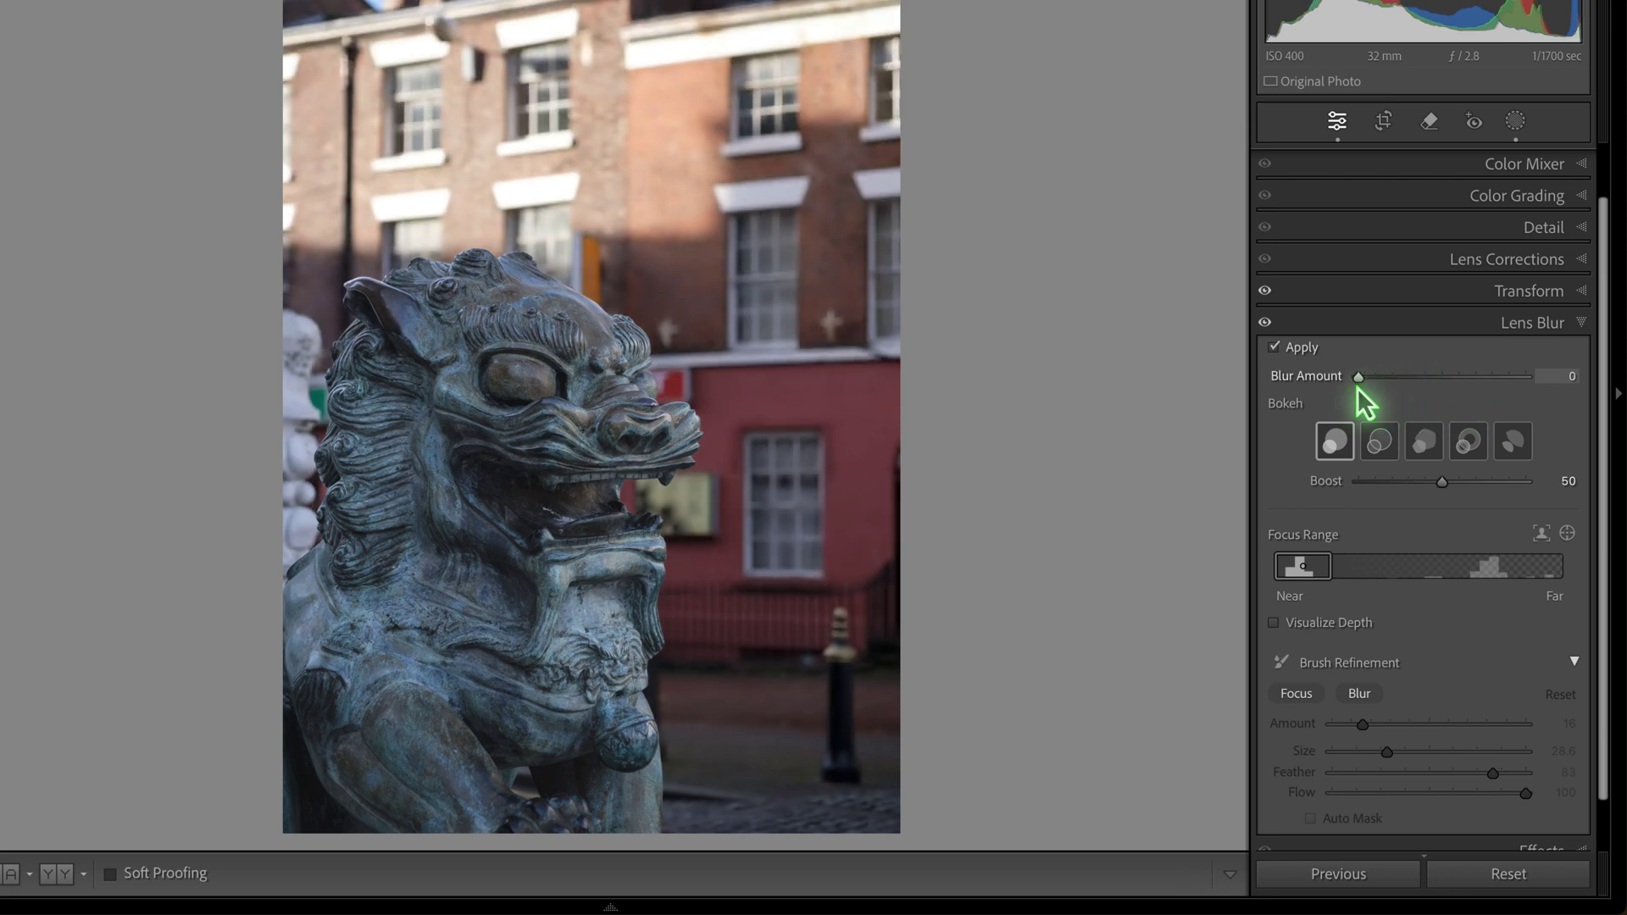
pyautogui.moveTo(1360, 388); pyautogui.dragTo(1538, 398)
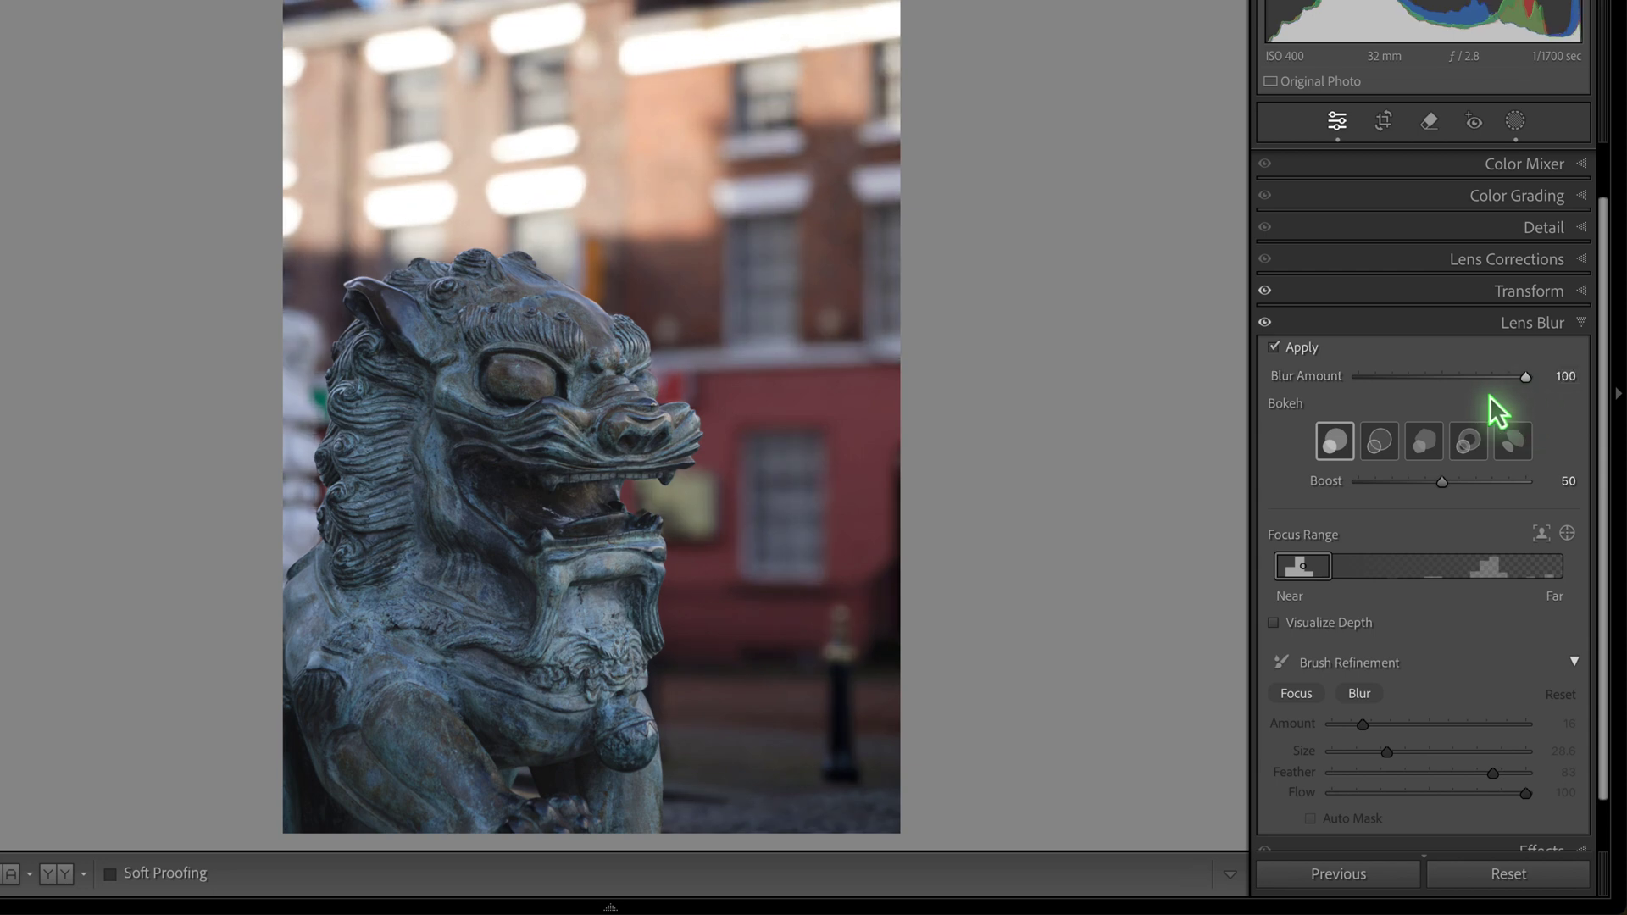
# Compare the statue photo with and without Lens Blur and turn on its depth visualization
pyautogui.click(1265, 324)
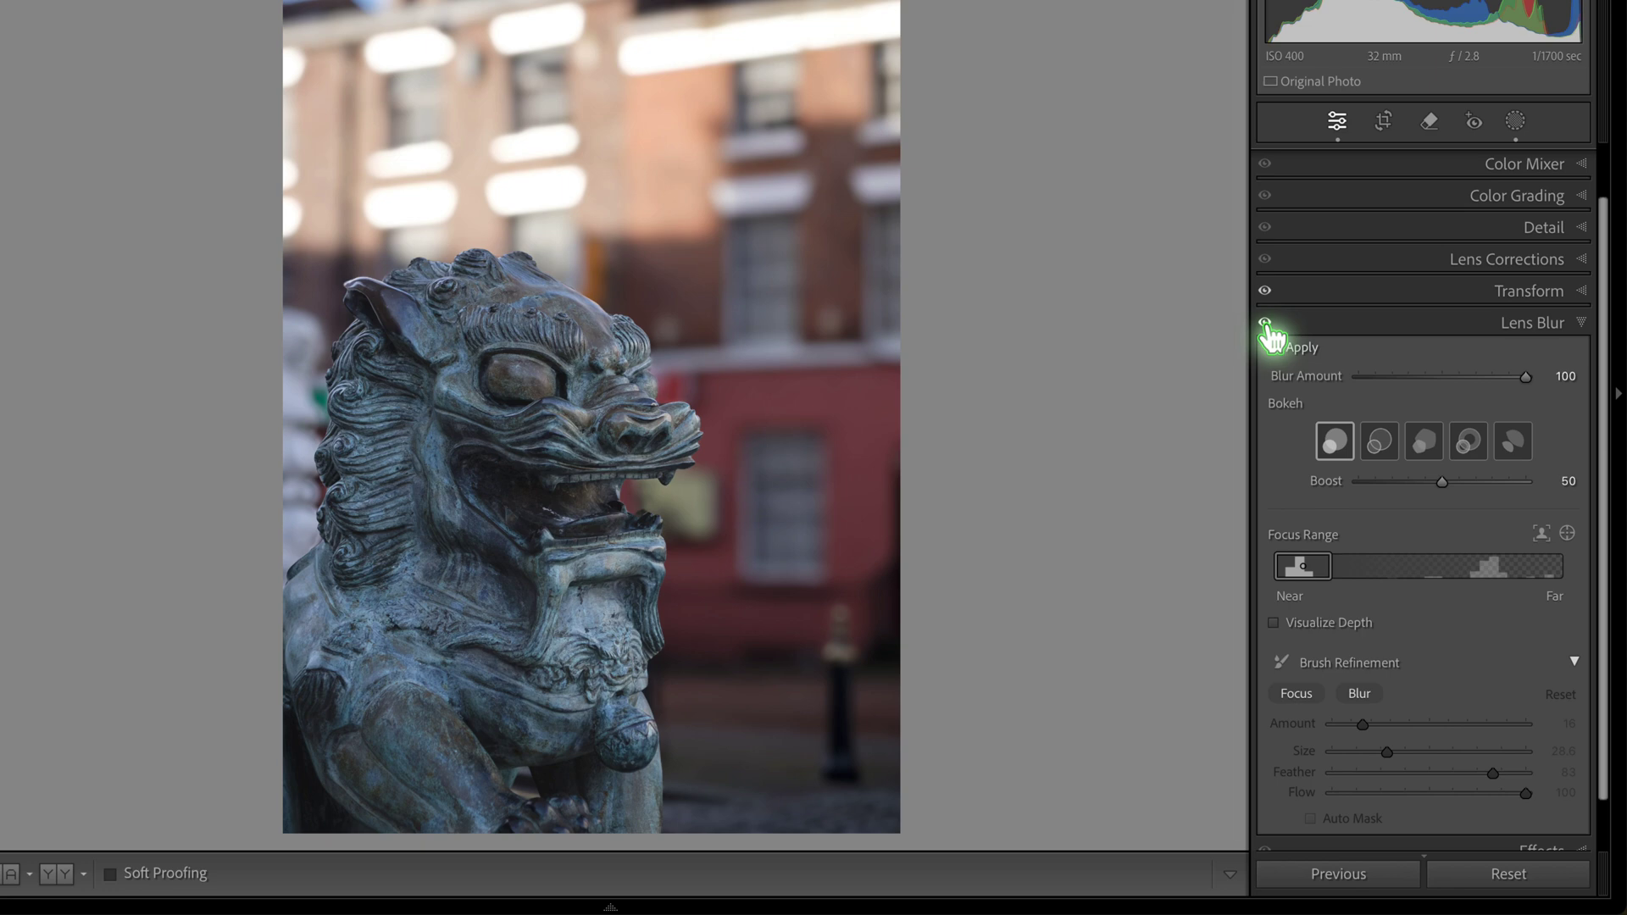
pyautogui.click(1265, 324)
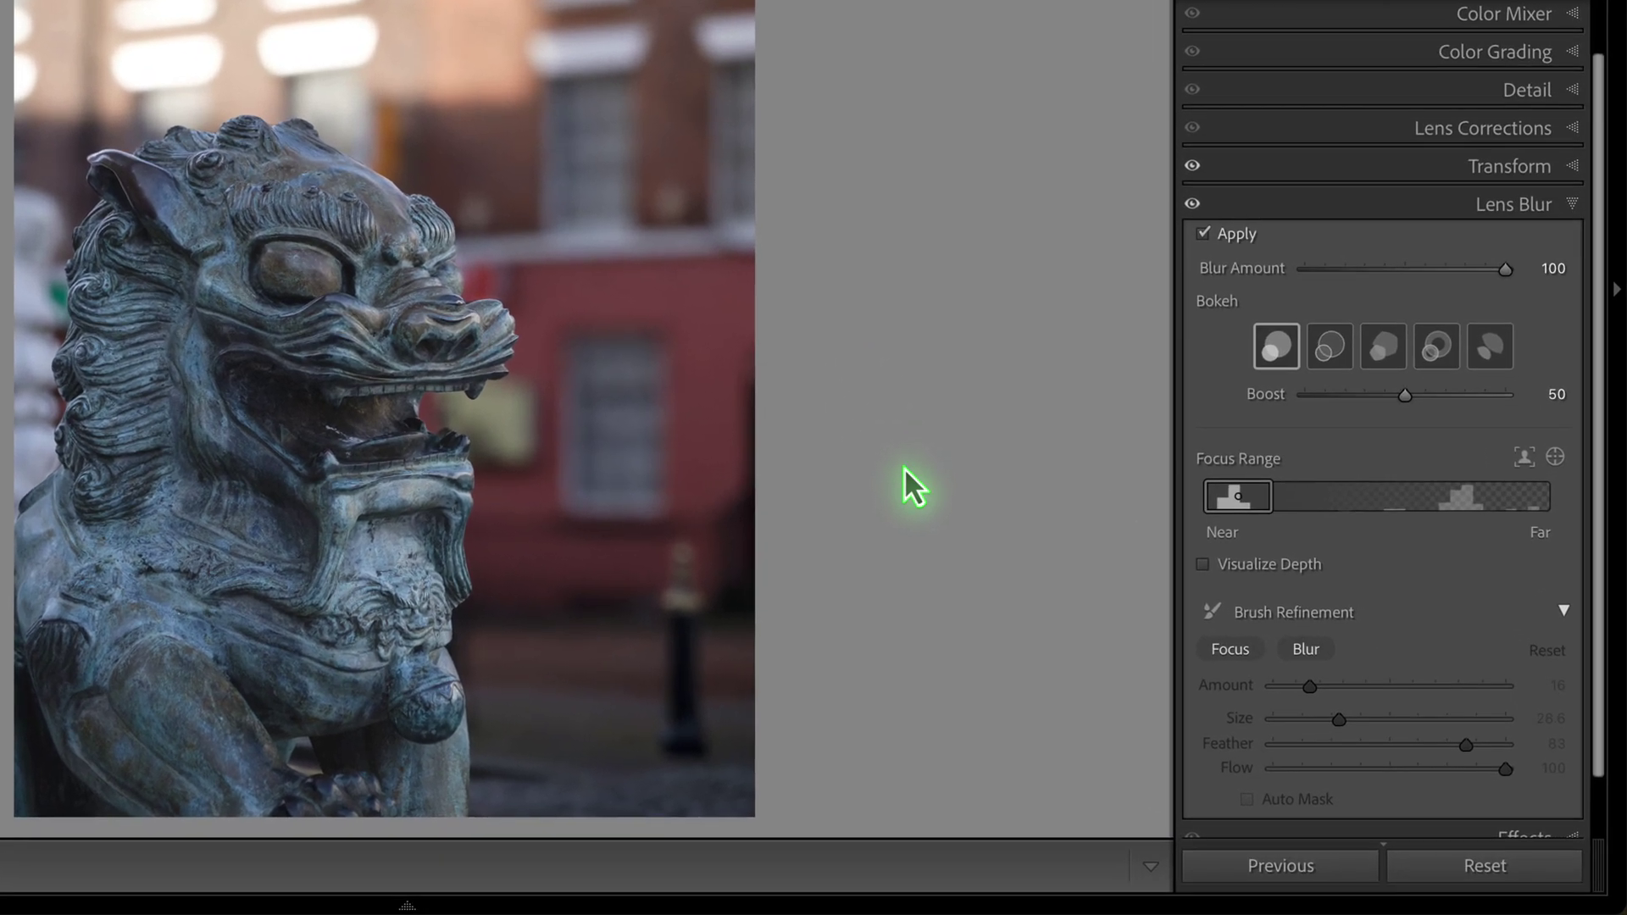
pyautogui.click(1203, 565)
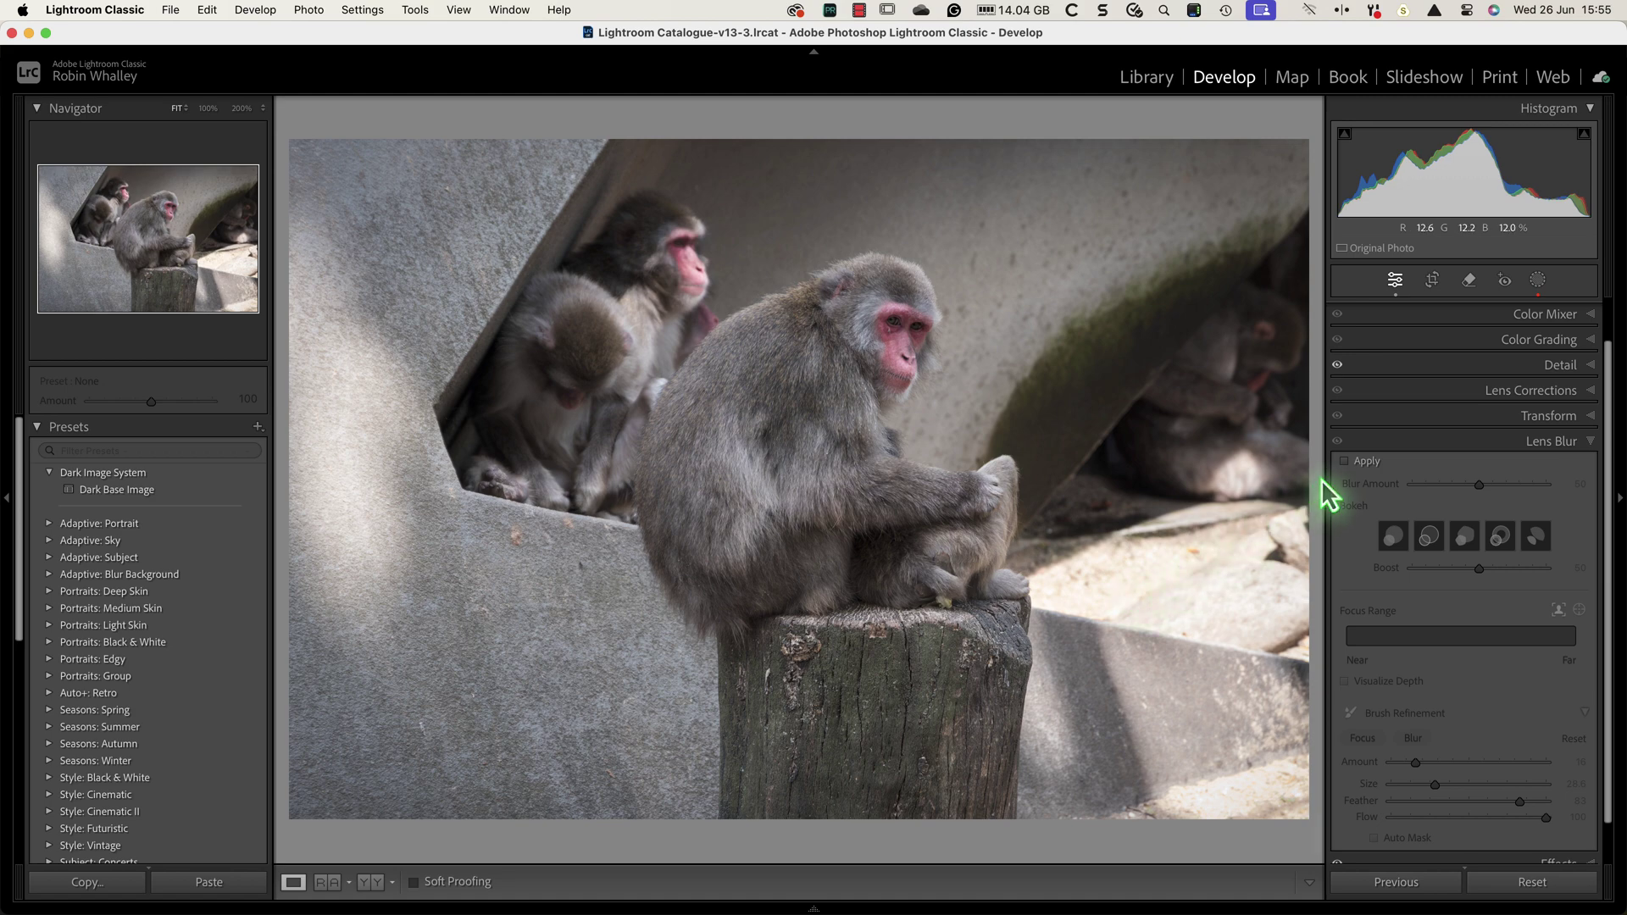
# Apply Lens Blur to the monkey photo with a Blur Amount of 100
pyautogui.click(1346, 464)
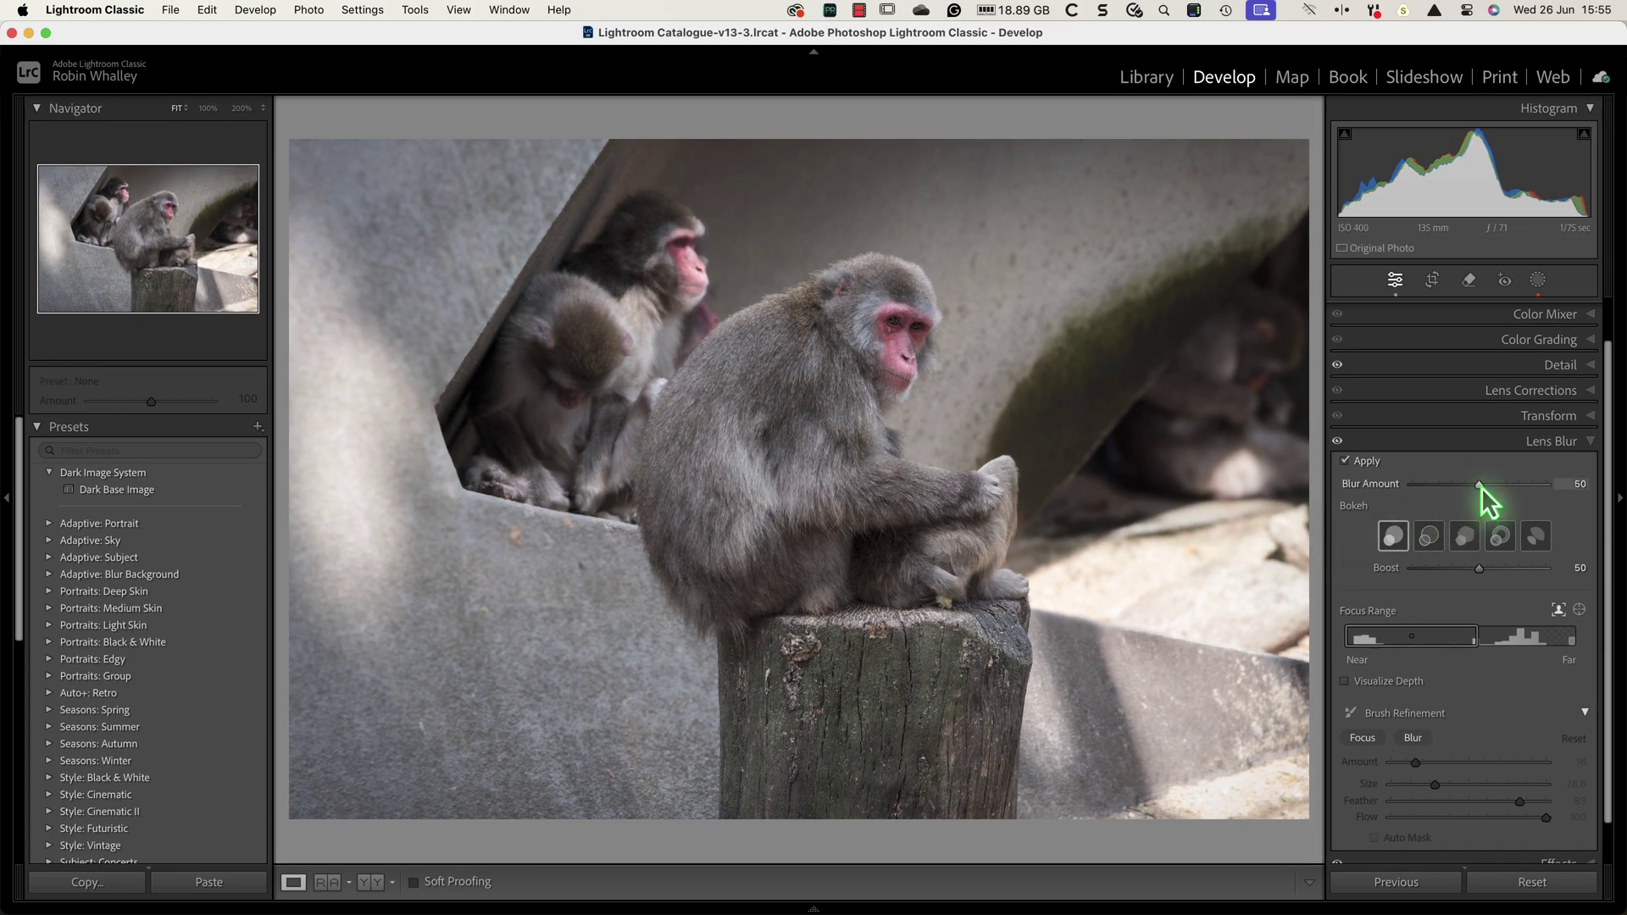
pyautogui.moveTo(1481, 489); pyautogui.dragTo(1550, 497)
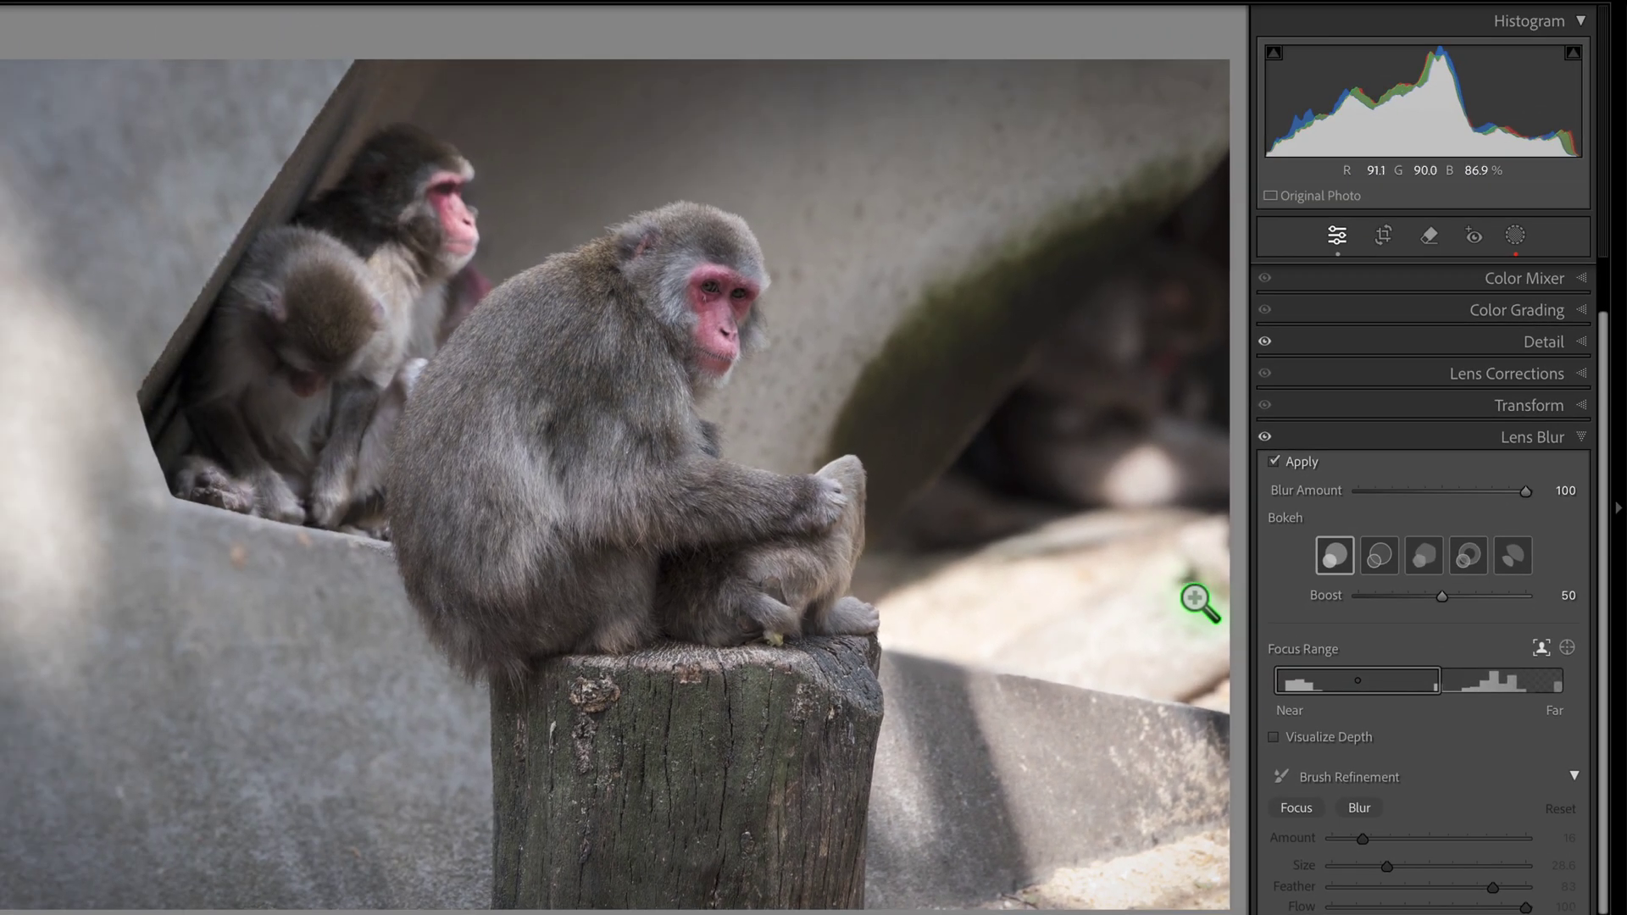
# Try shifting the focus range to the far background, and move it back to the near subject
pyautogui.moveTo(1354, 679)
pyautogui.moveTo(1354, 678); pyautogui.dragTo(1502, 683)
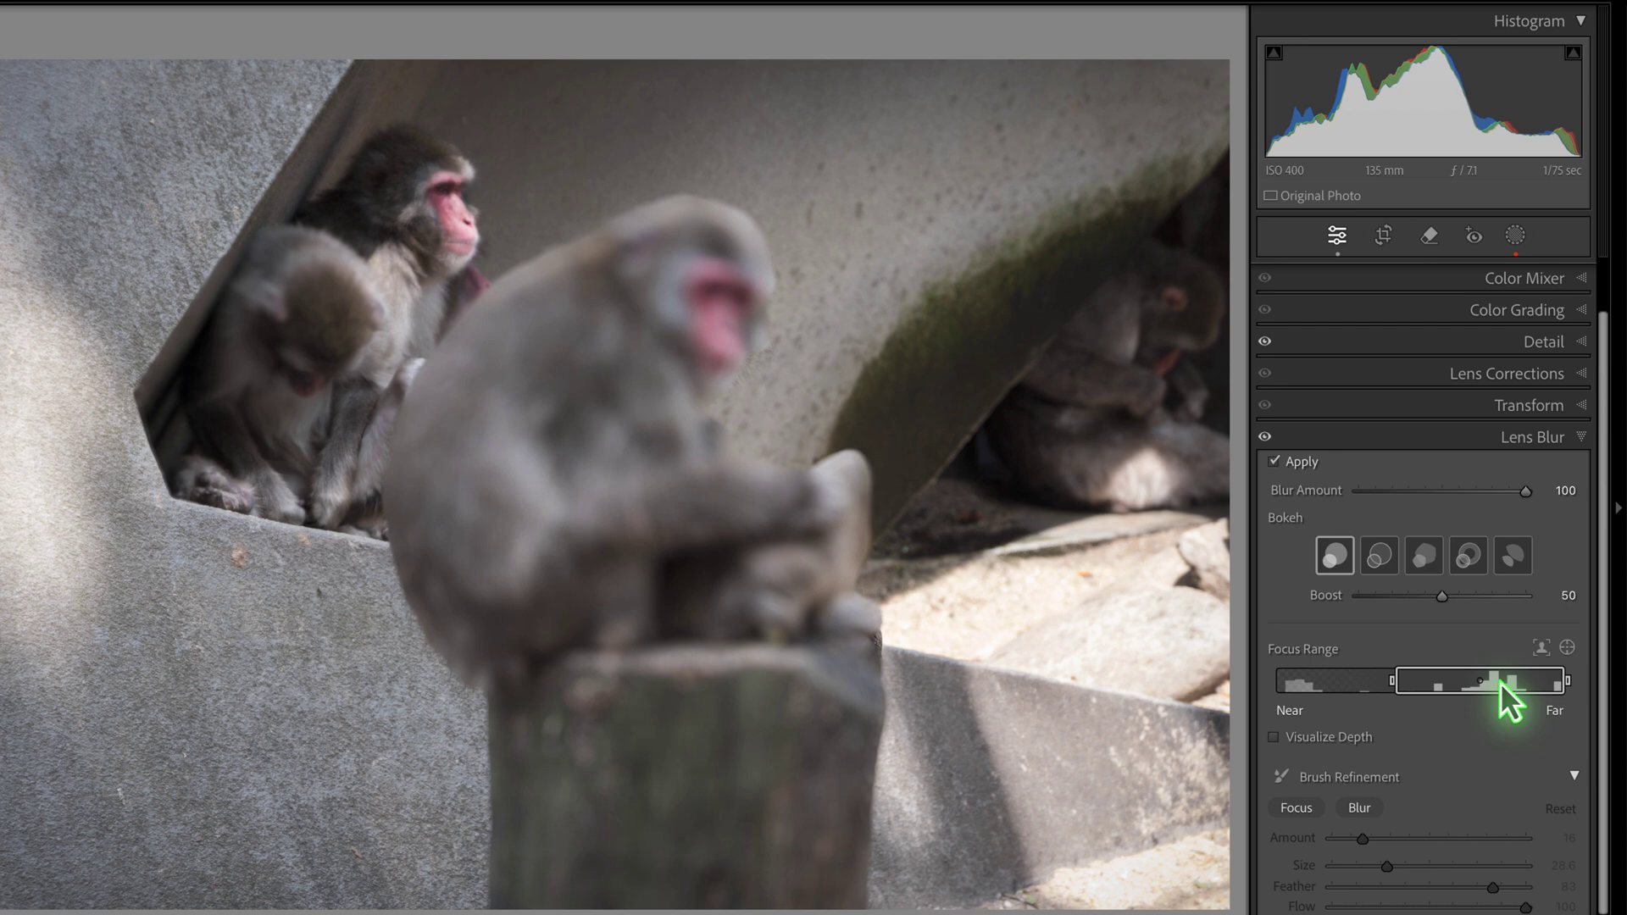
pyautogui.moveTo(1500, 683); pyautogui.dragTo(1347, 683)
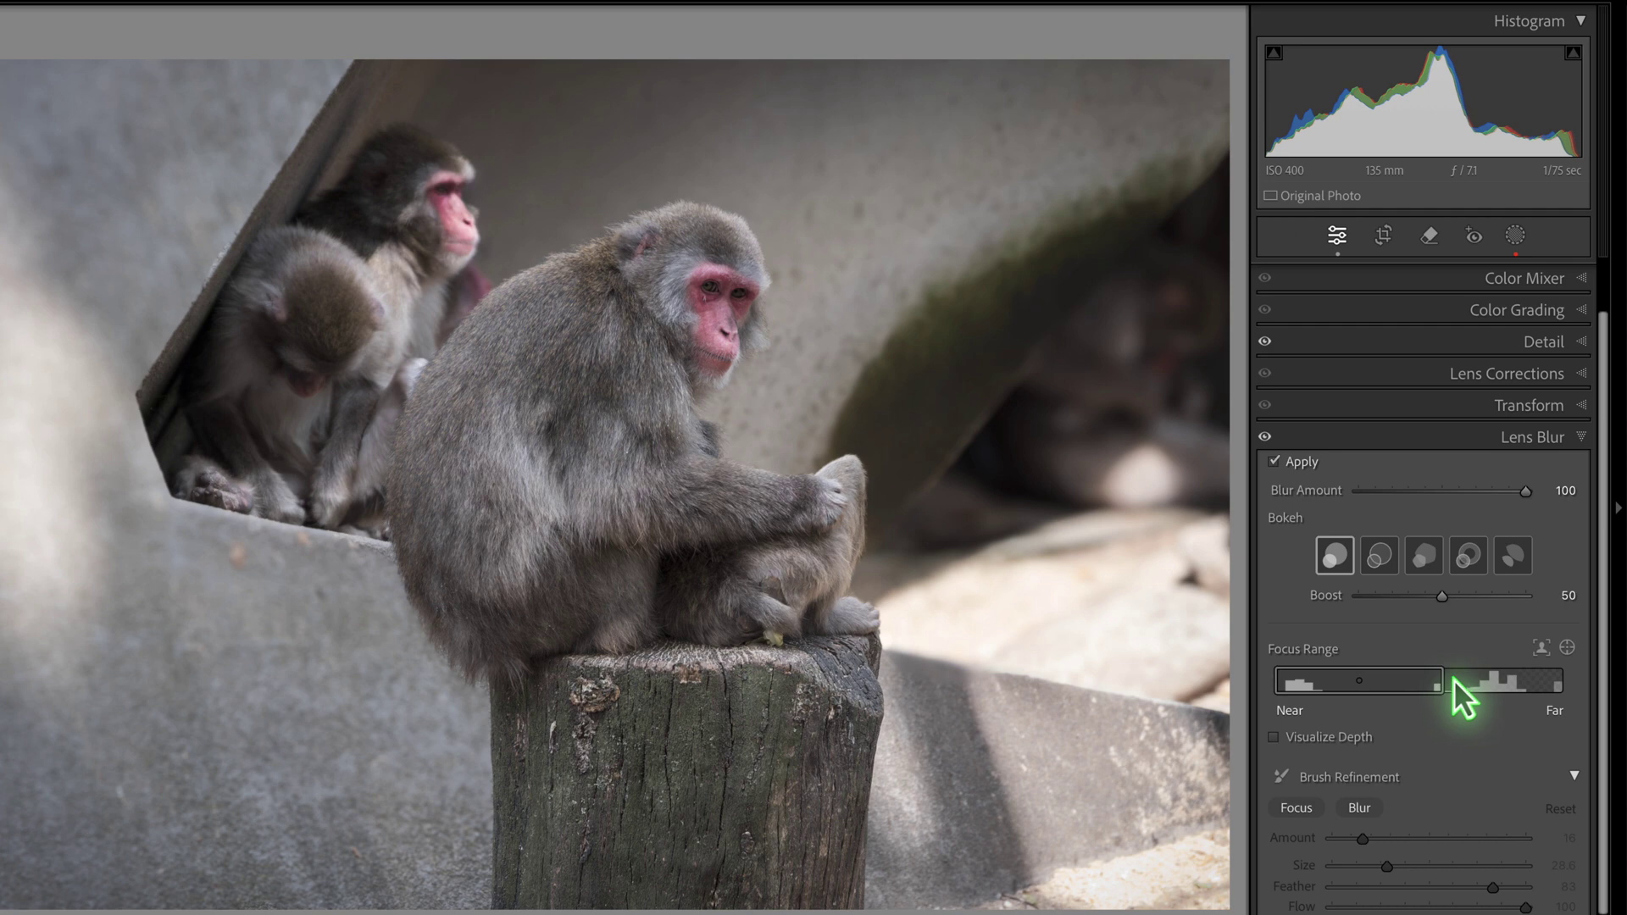
# Narrow the focus range to the foreground monkey's near depth and turn on the depth visualization
pyautogui.moveTo(1447, 682)
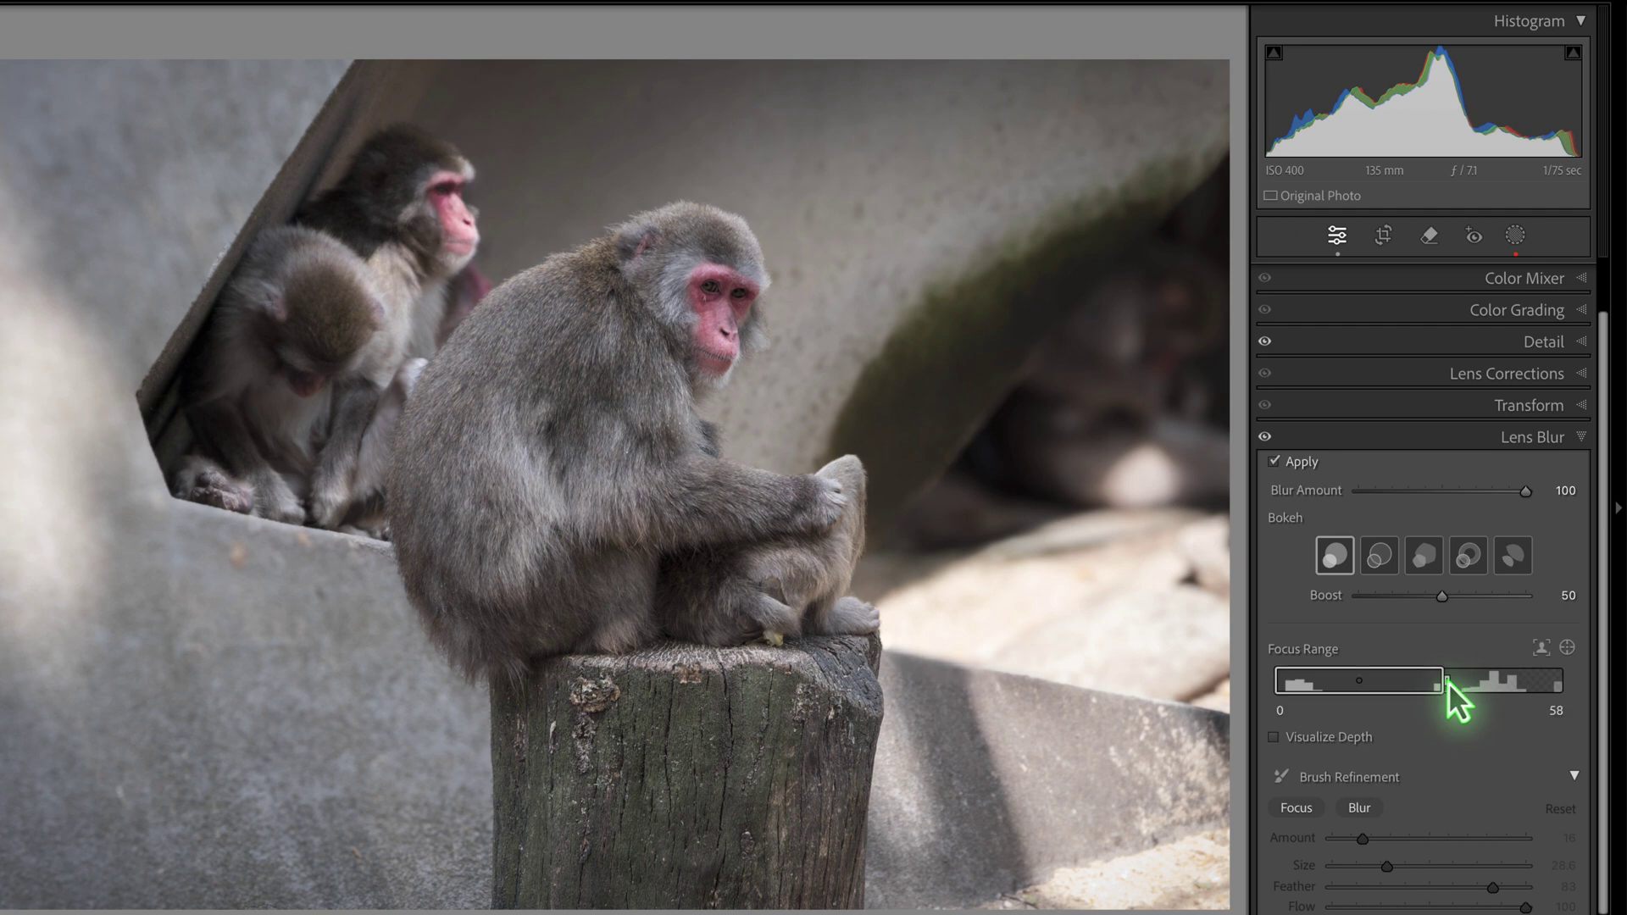
pyautogui.moveTo(1447, 683); pyautogui.dragTo(1354, 698)
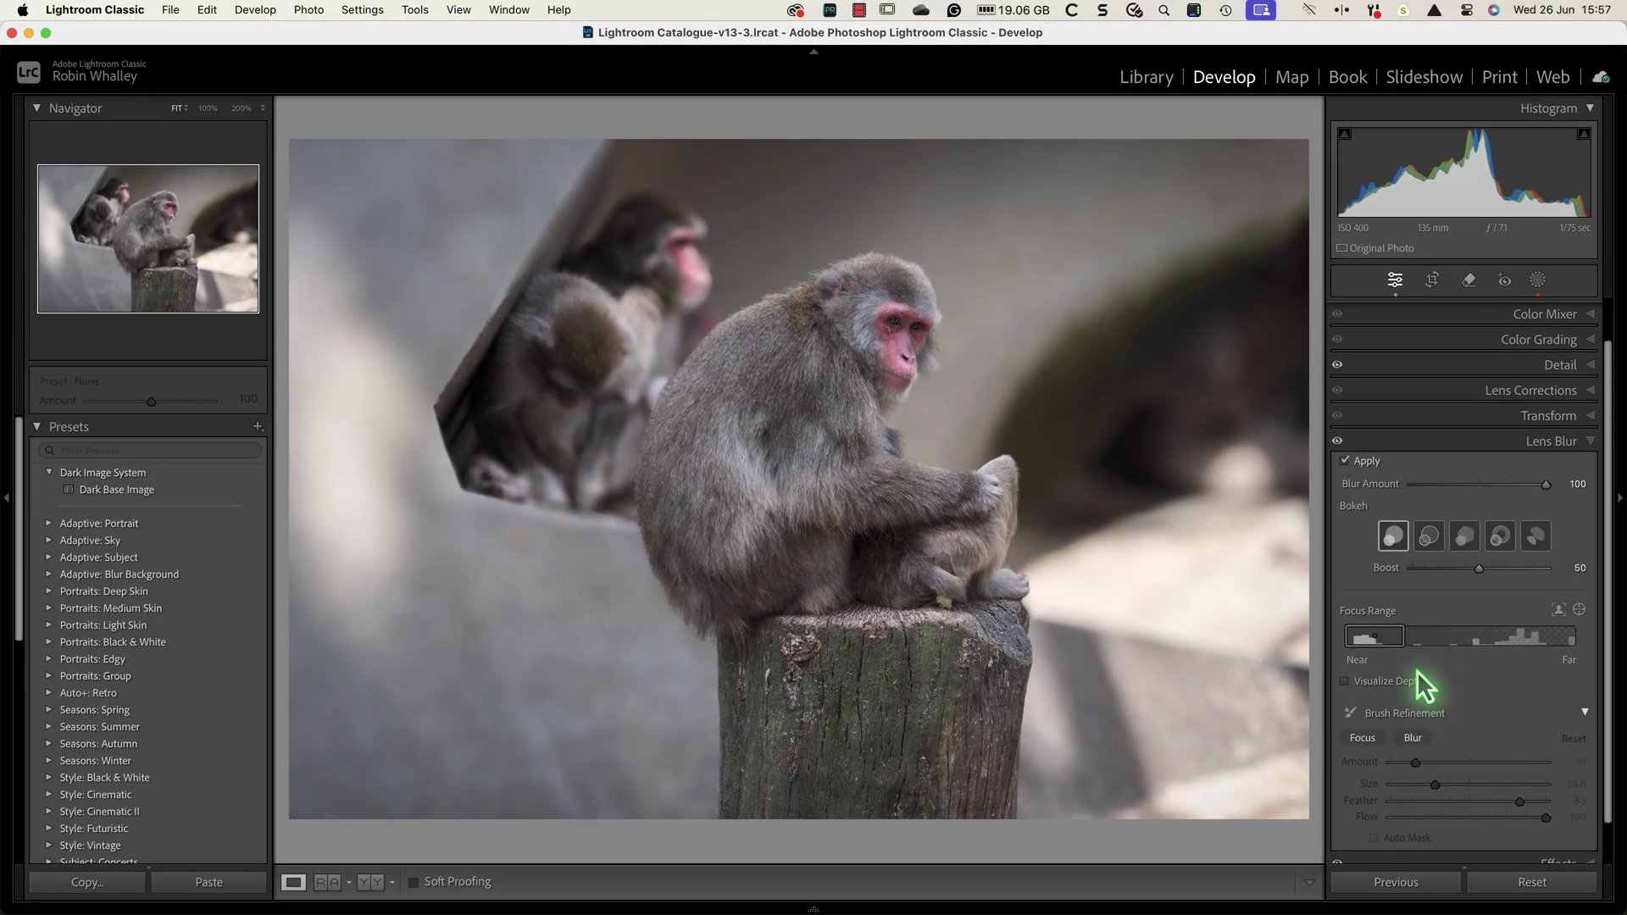
pyautogui.click(1344, 681)
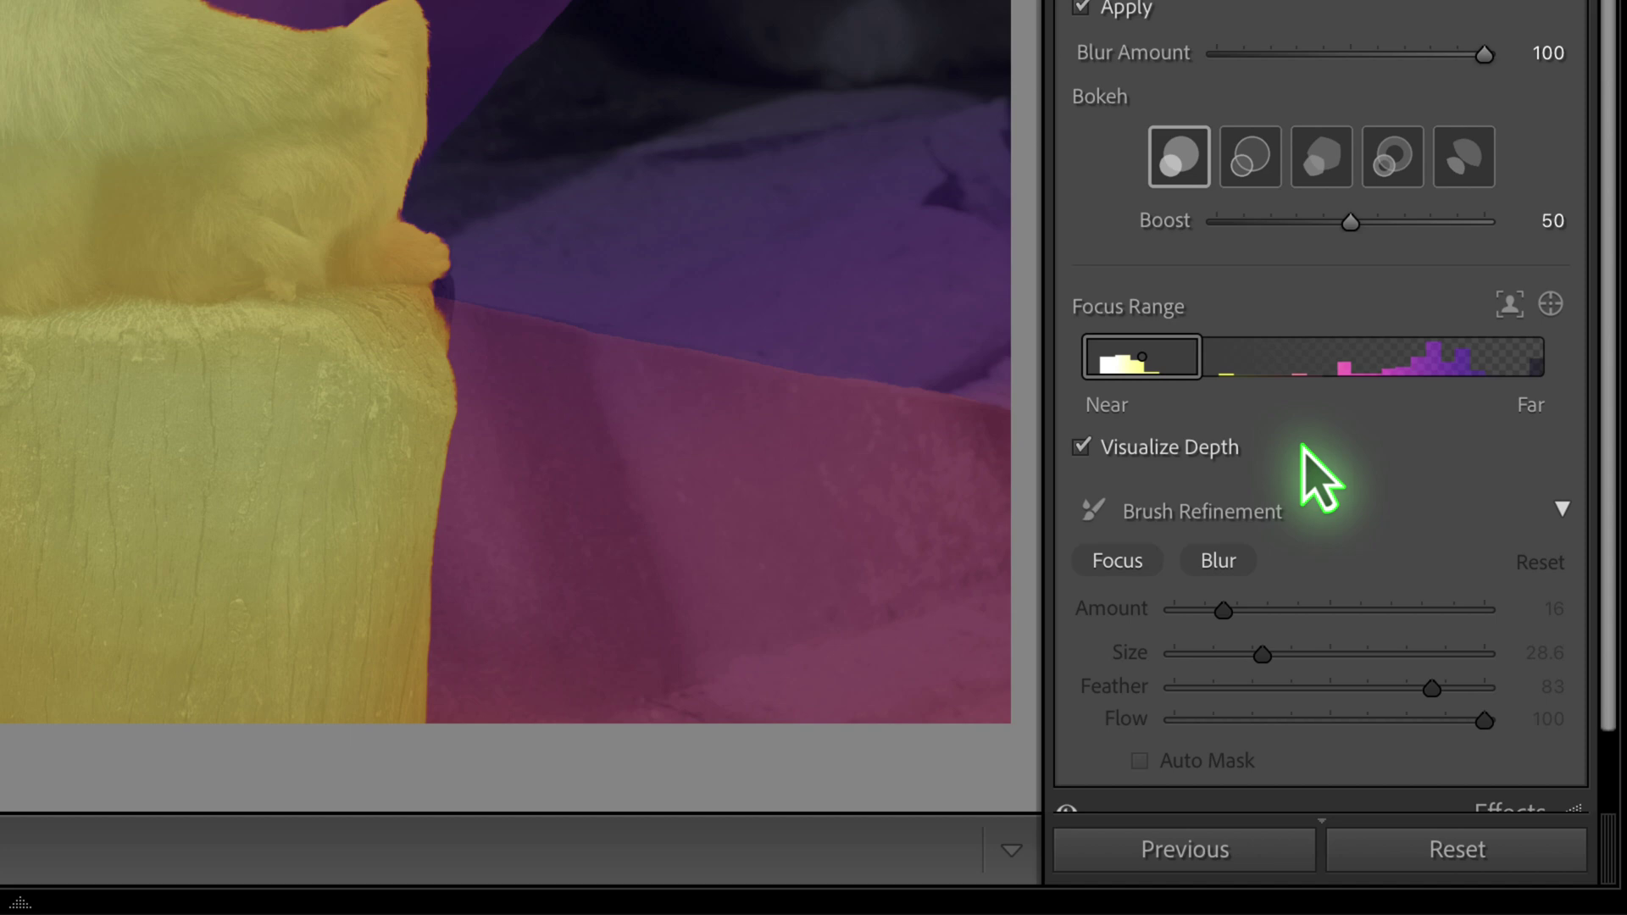
# Set up the Blur refinement brush with Amount 100, Size 13.8 and Feather 18
pyautogui.click(1220, 561)
pyautogui.scroll(-2, 1377, 517)
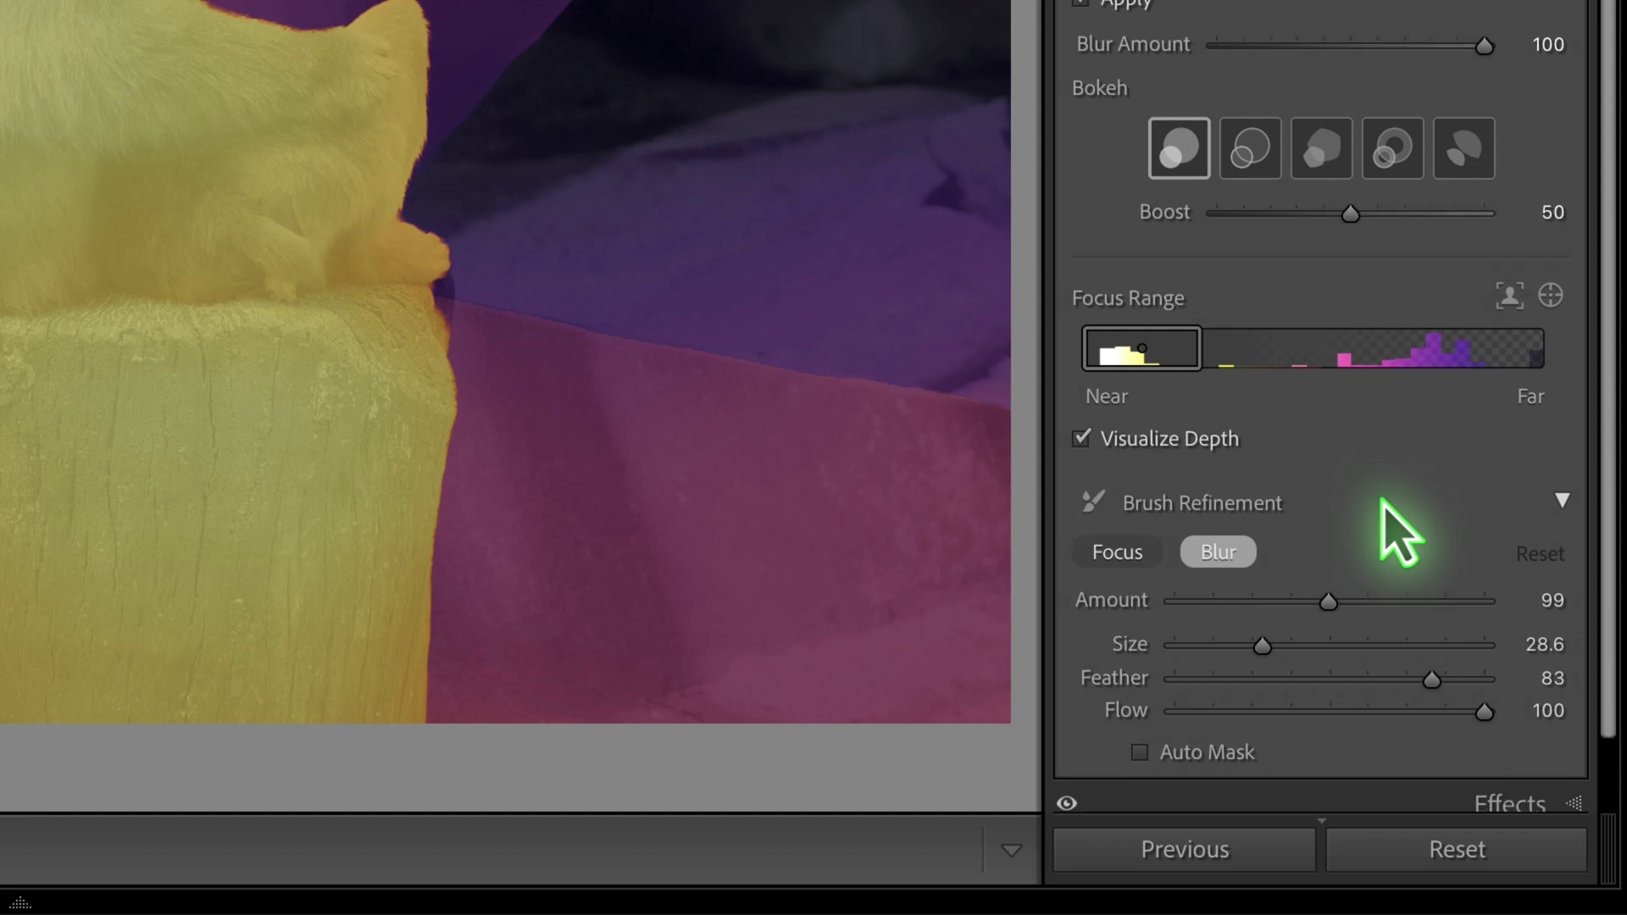
pyautogui.moveTo(1328, 519); pyautogui.dragTo(1332, 520)
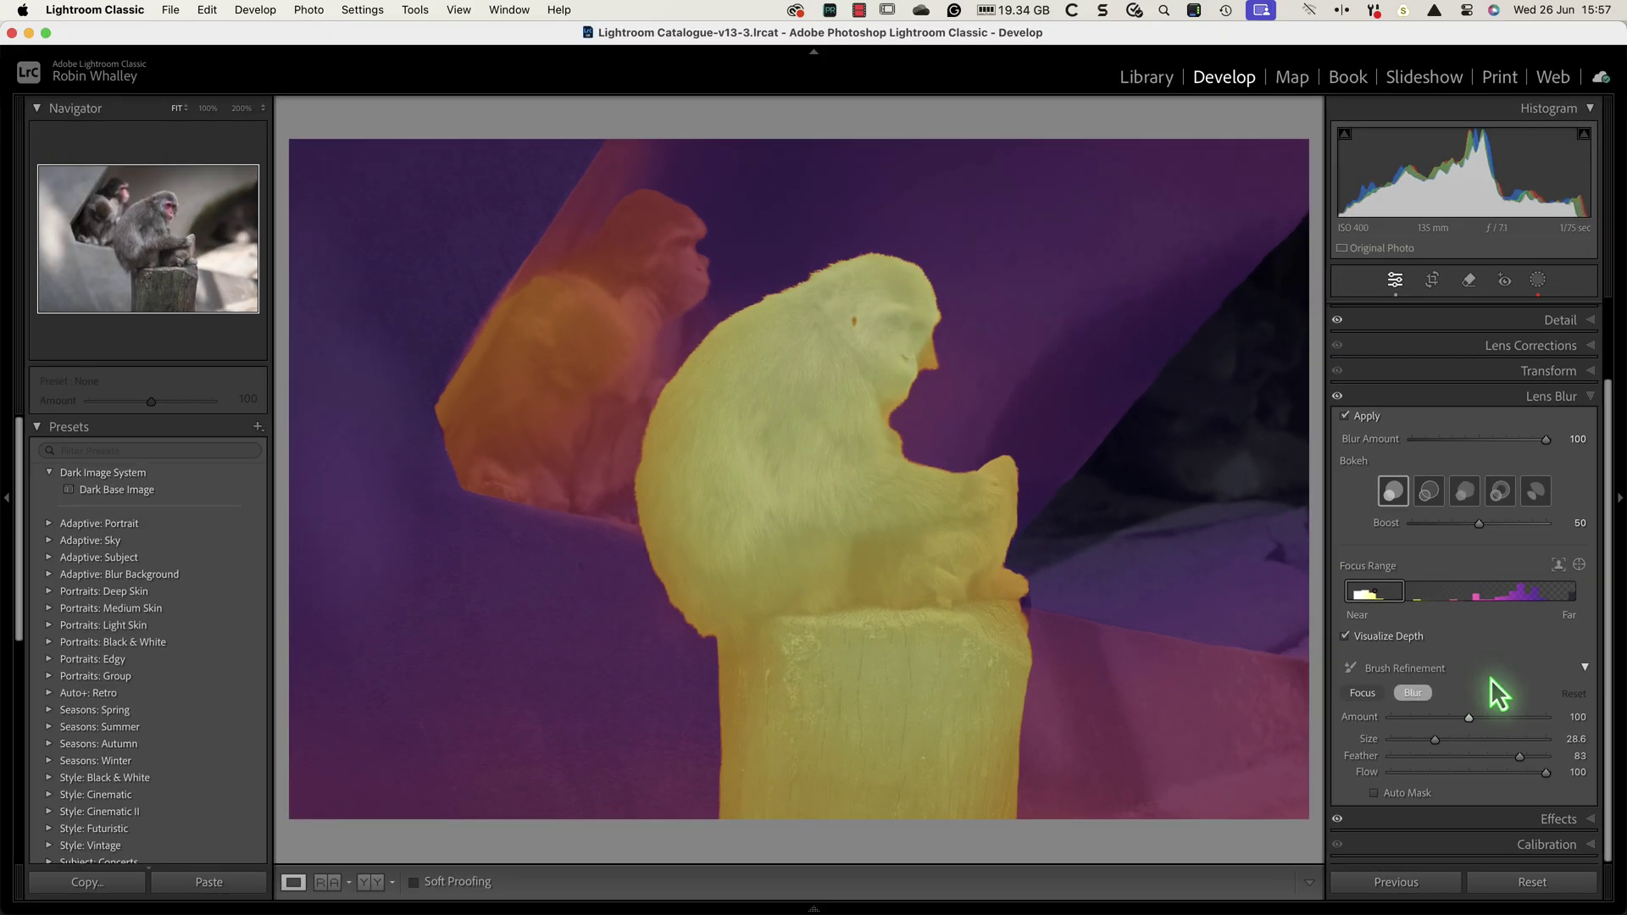
pyautogui.moveTo(1518, 755); pyautogui.dragTo(1408, 746)
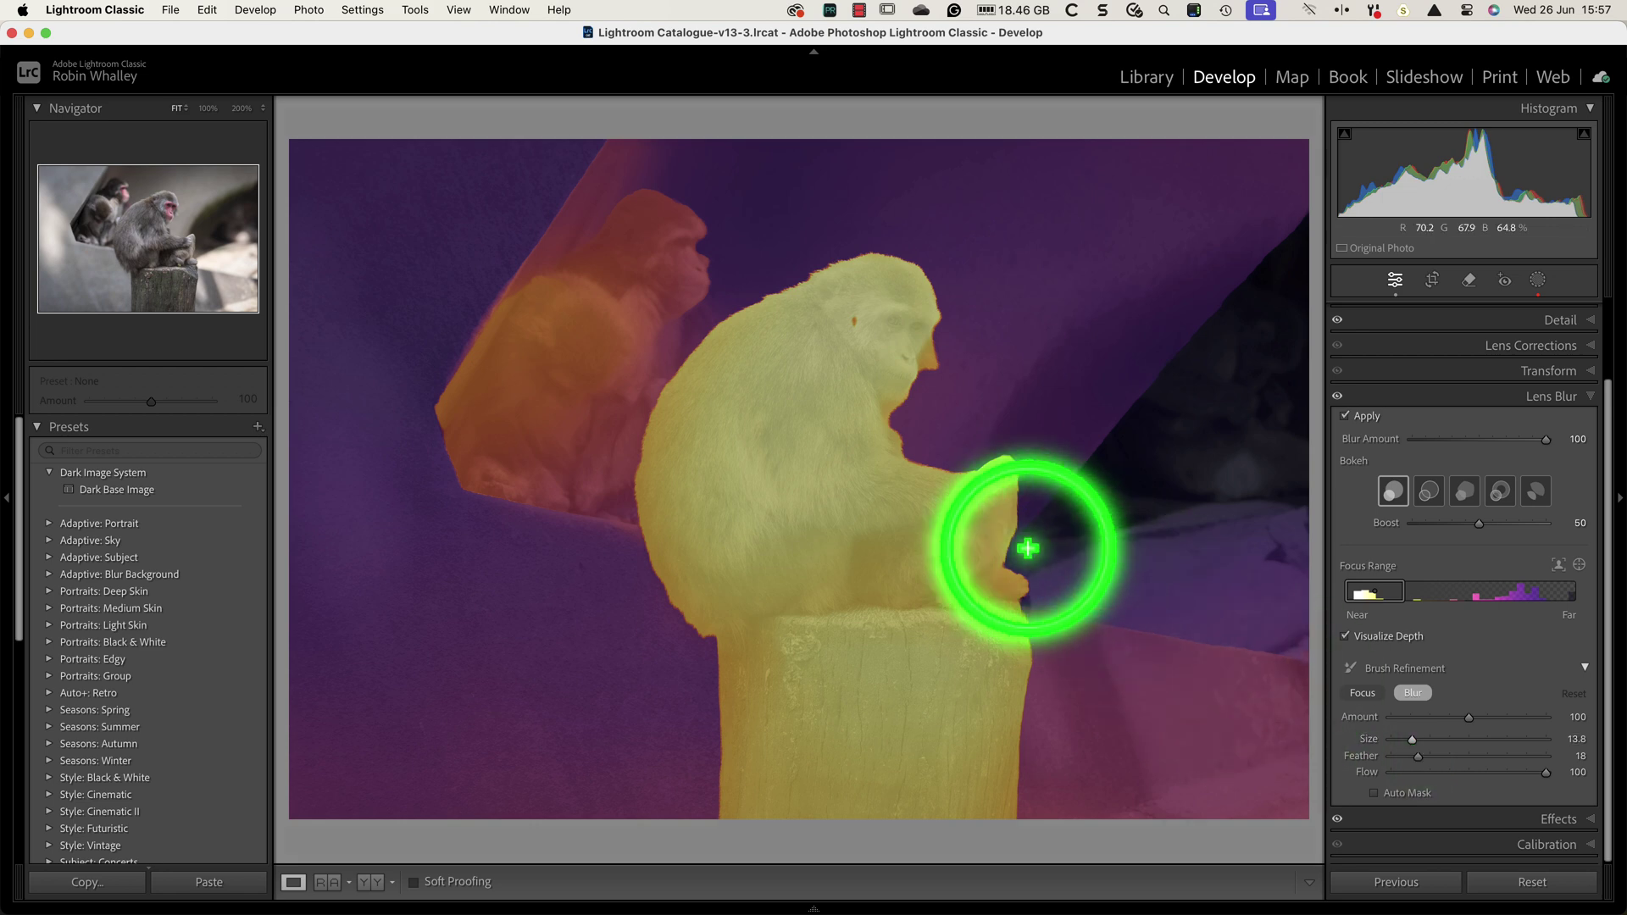
# Paint blur over the two background monkeys, raising the brush Feather to 80, and check the photo without the depth overlay
pyautogui.moveTo(607, 176)
pyautogui.mouseDown()
pyautogui.moveTo(465, 389)
pyautogui.moveTo(519, 352)
pyautogui.moveTo(669, 164)
pyautogui.moveTo(511, 429)
pyautogui.moveTo(519, 516)
pyautogui.moveTo(587, 540)
pyautogui.moveTo(584, 429)
pyautogui.moveTo(701, 222)
pyautogui.mouseUp()
pyautogui.press('z')
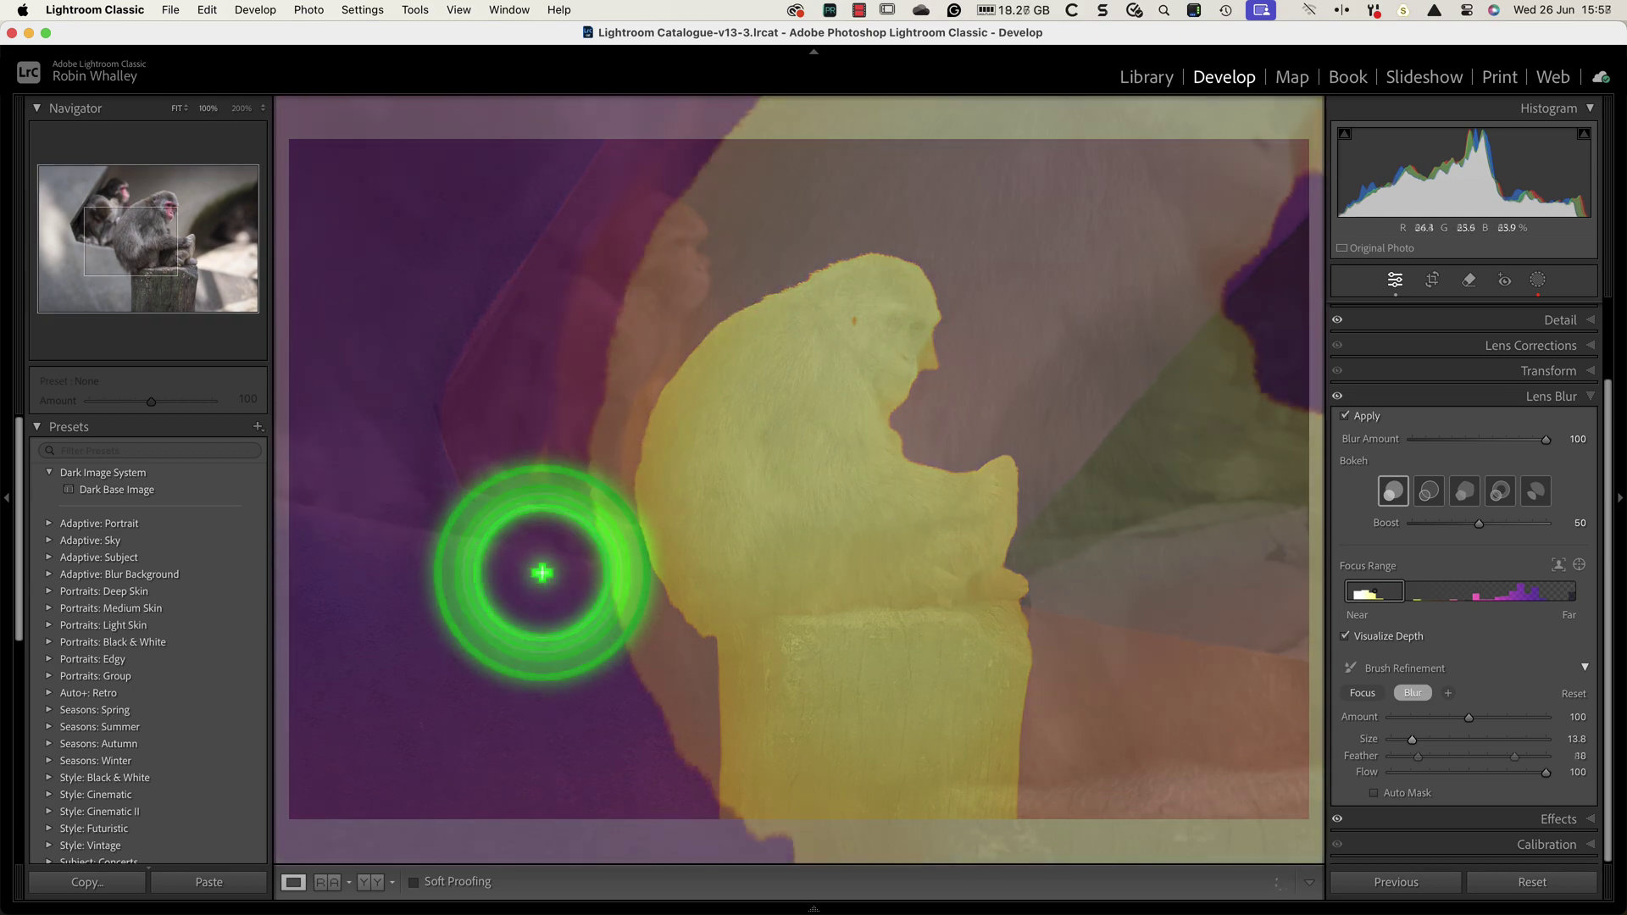
pyautogui.hotkey('shift', ']')
pyautogui.hotkey('shift', ']')
pyautogui.hotkey('shift', ']')
pyautogui.moveTo(528, 483)
pyautogui.mouseDown()
pyautogui.moveTo(537, 345)
pyautogui.moveTo(582, 246)
pyautogui.mouseUp()
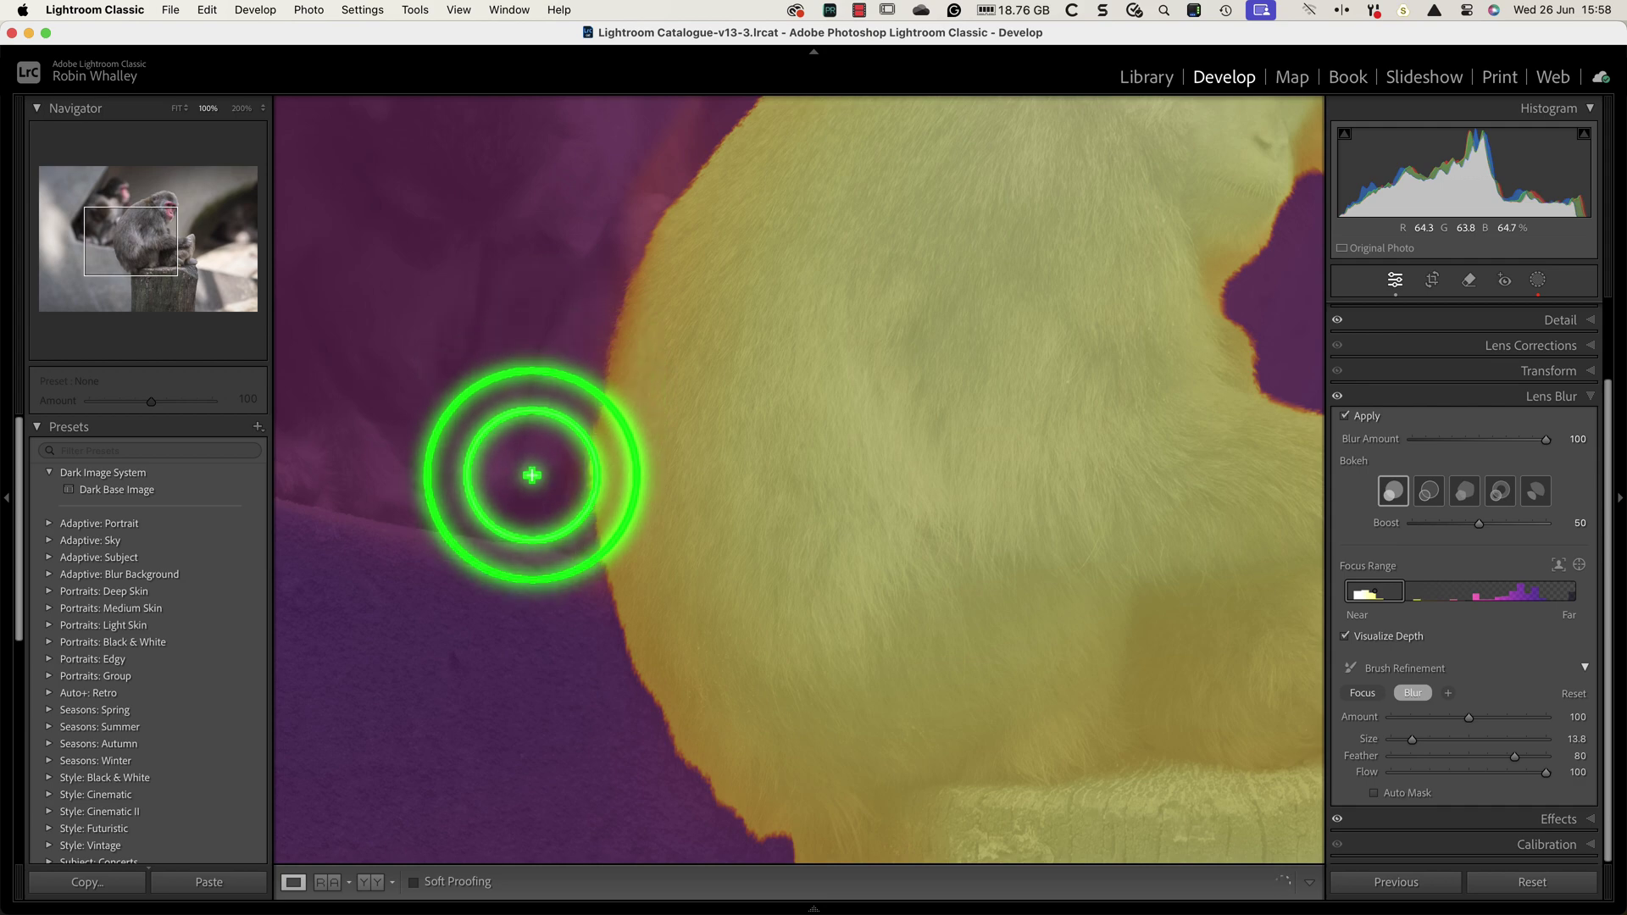
pyautogui.moveTo(103, 236); pyautogui.dragTo(134, 218)
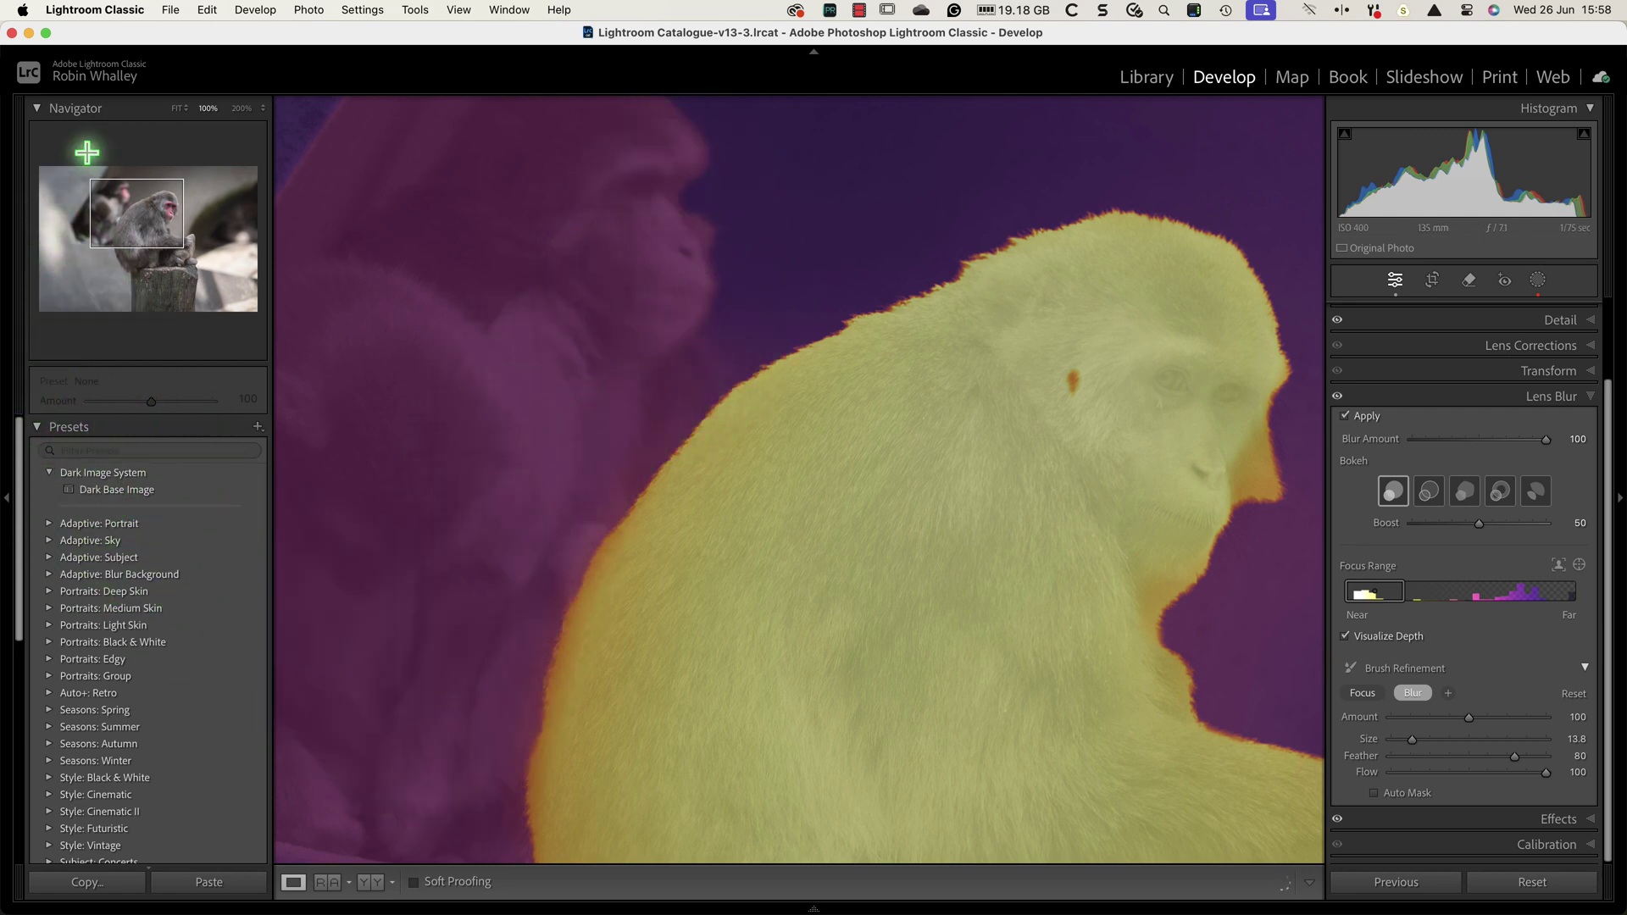
pyautogui.click(175, 107)
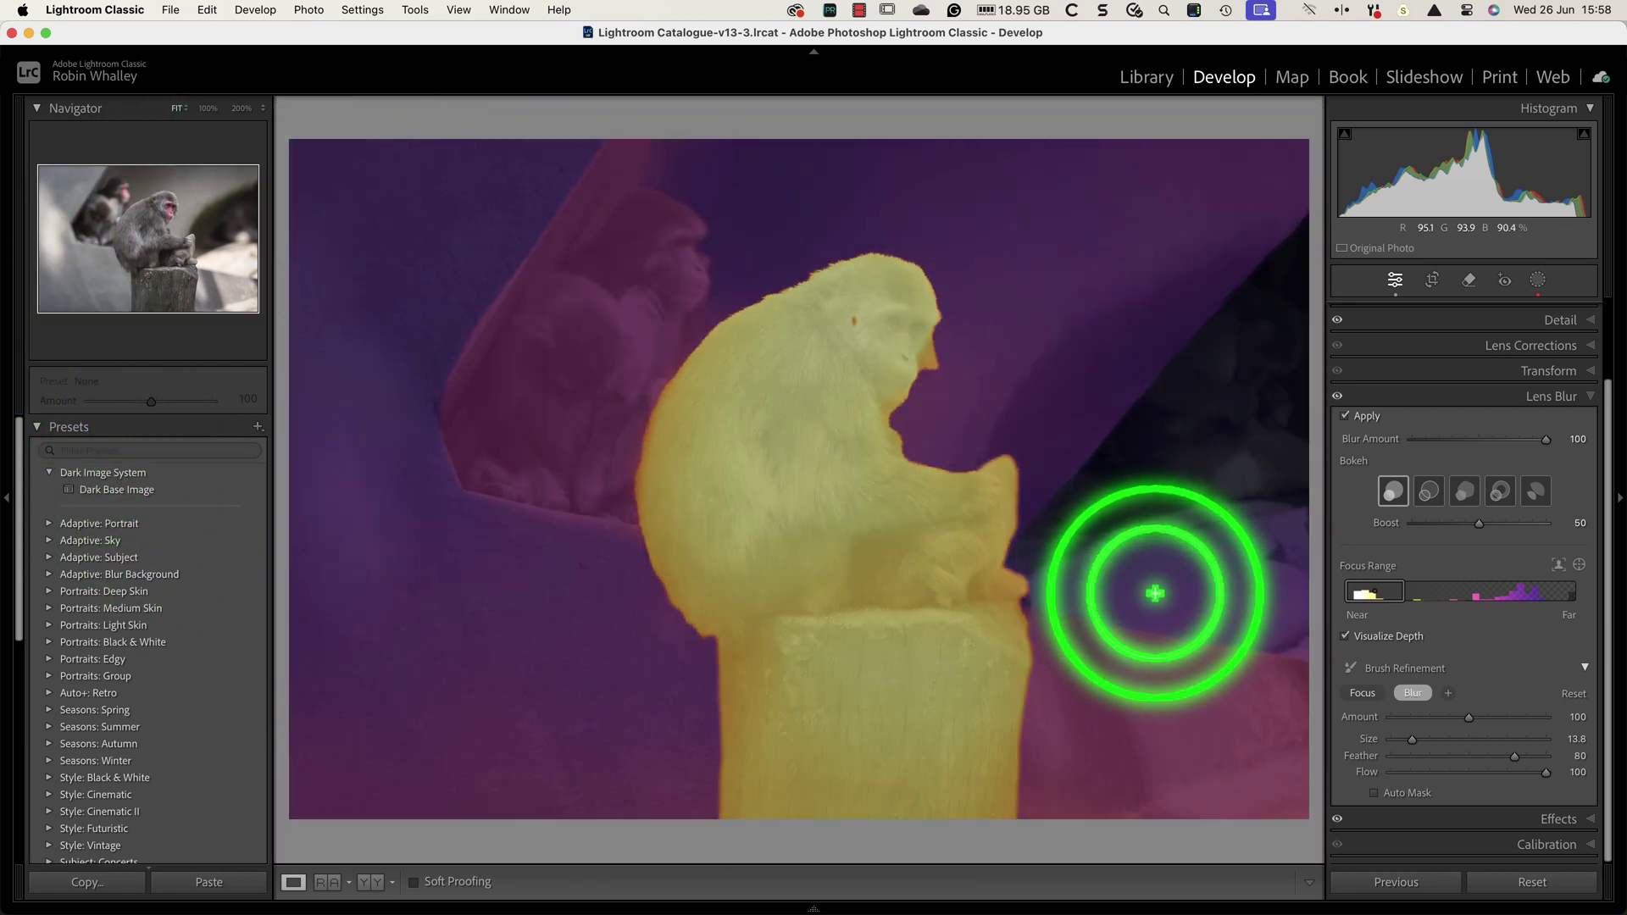
pyautogui.click(1345, 643)
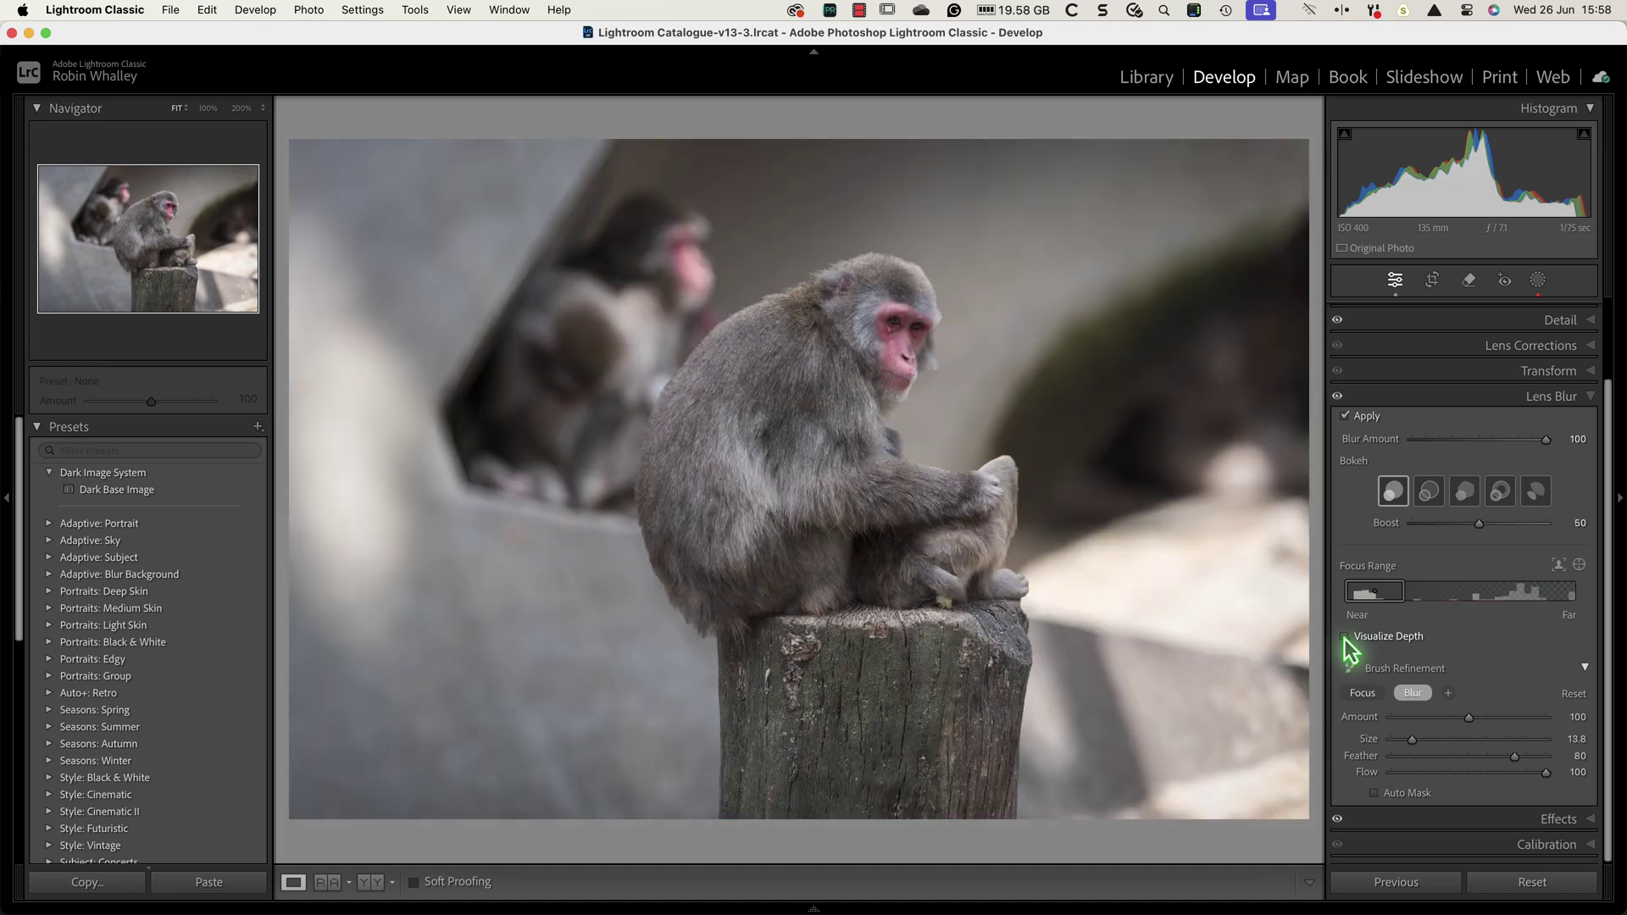
pyautogui.click(1345, 637)
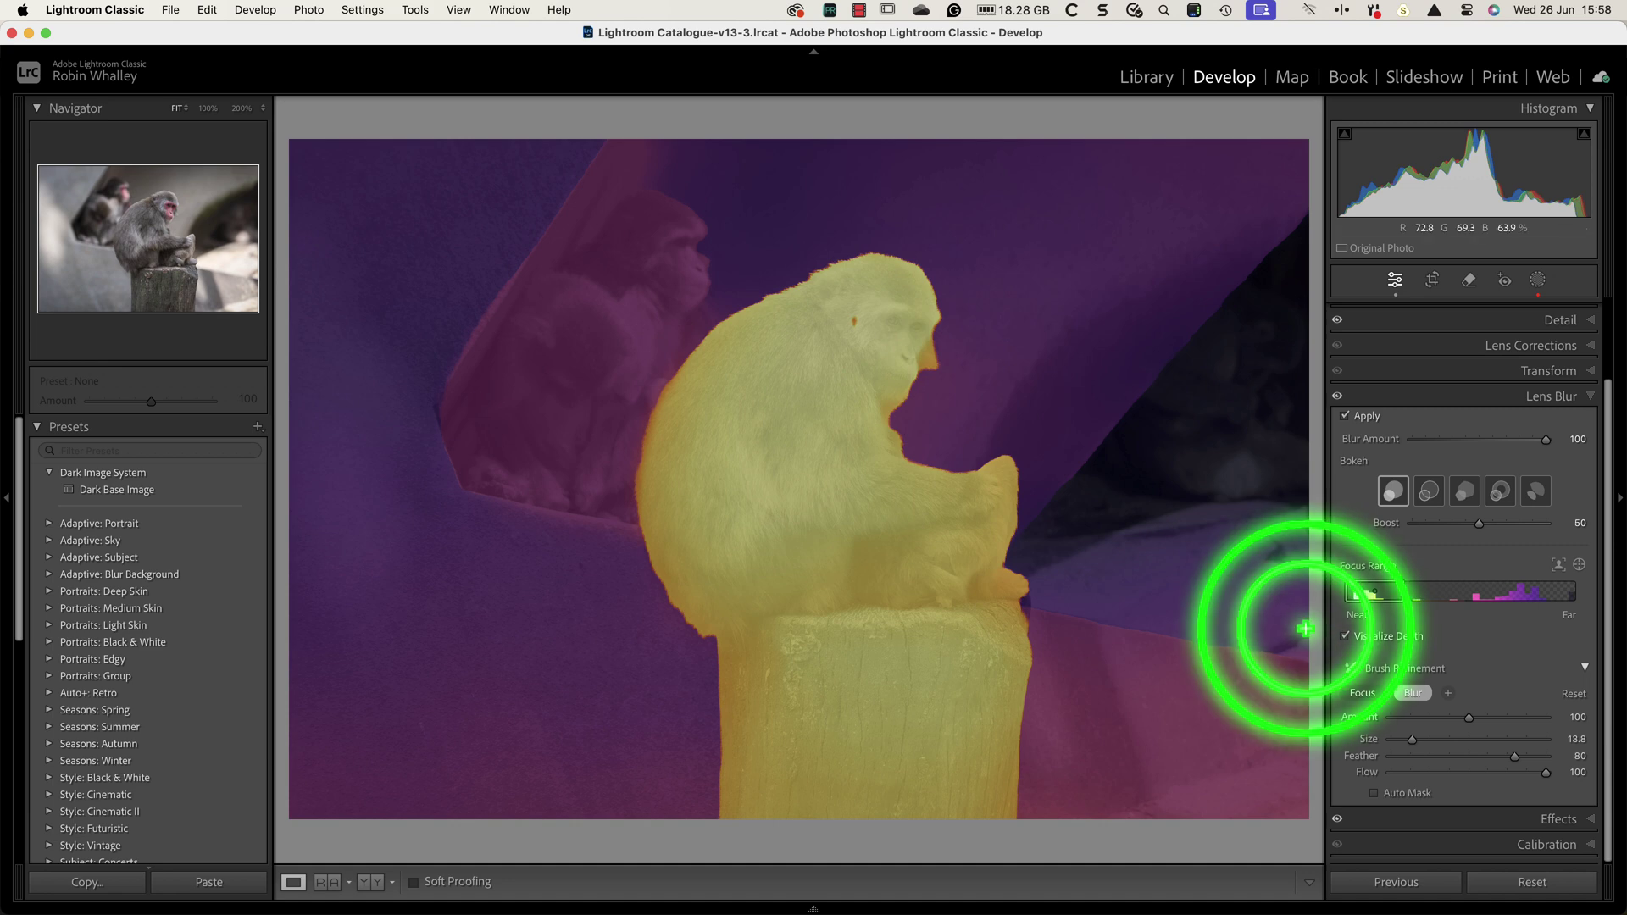
# Brush focus into the lower concrete wall with Amount 20, Size 39.6 and Feather 86, and raise the Amount to 32
pyautogui.click(1361, 695)
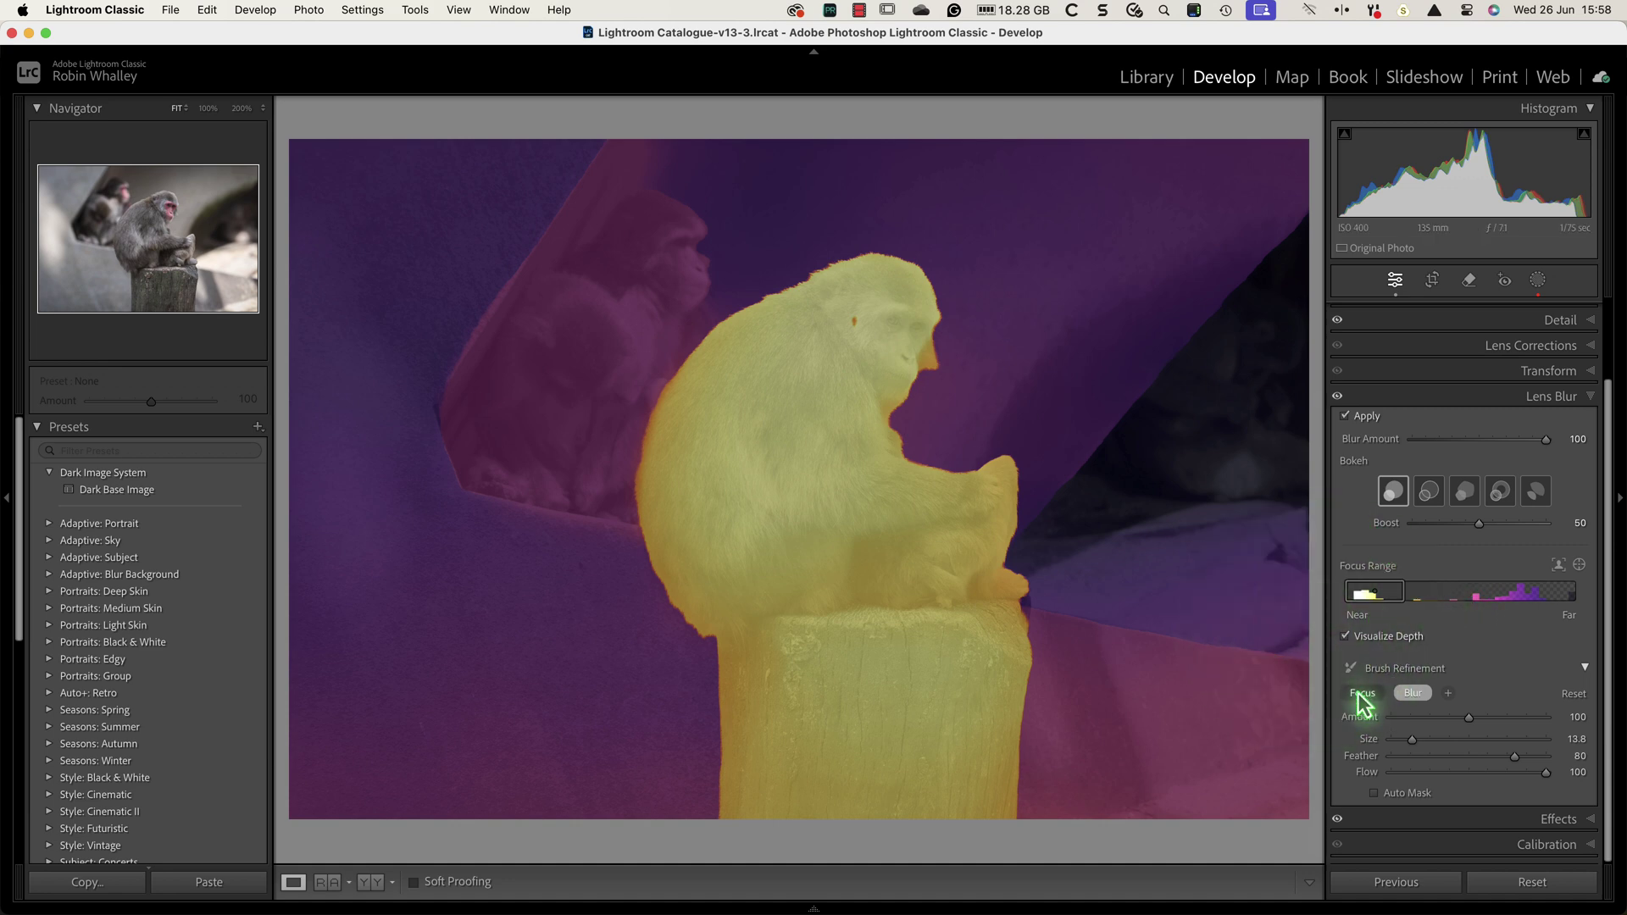
pyautogui.click(1417, 717)
pyautogui.moveTo(1421, 720); pyautogui.dragTo(1426, 722)
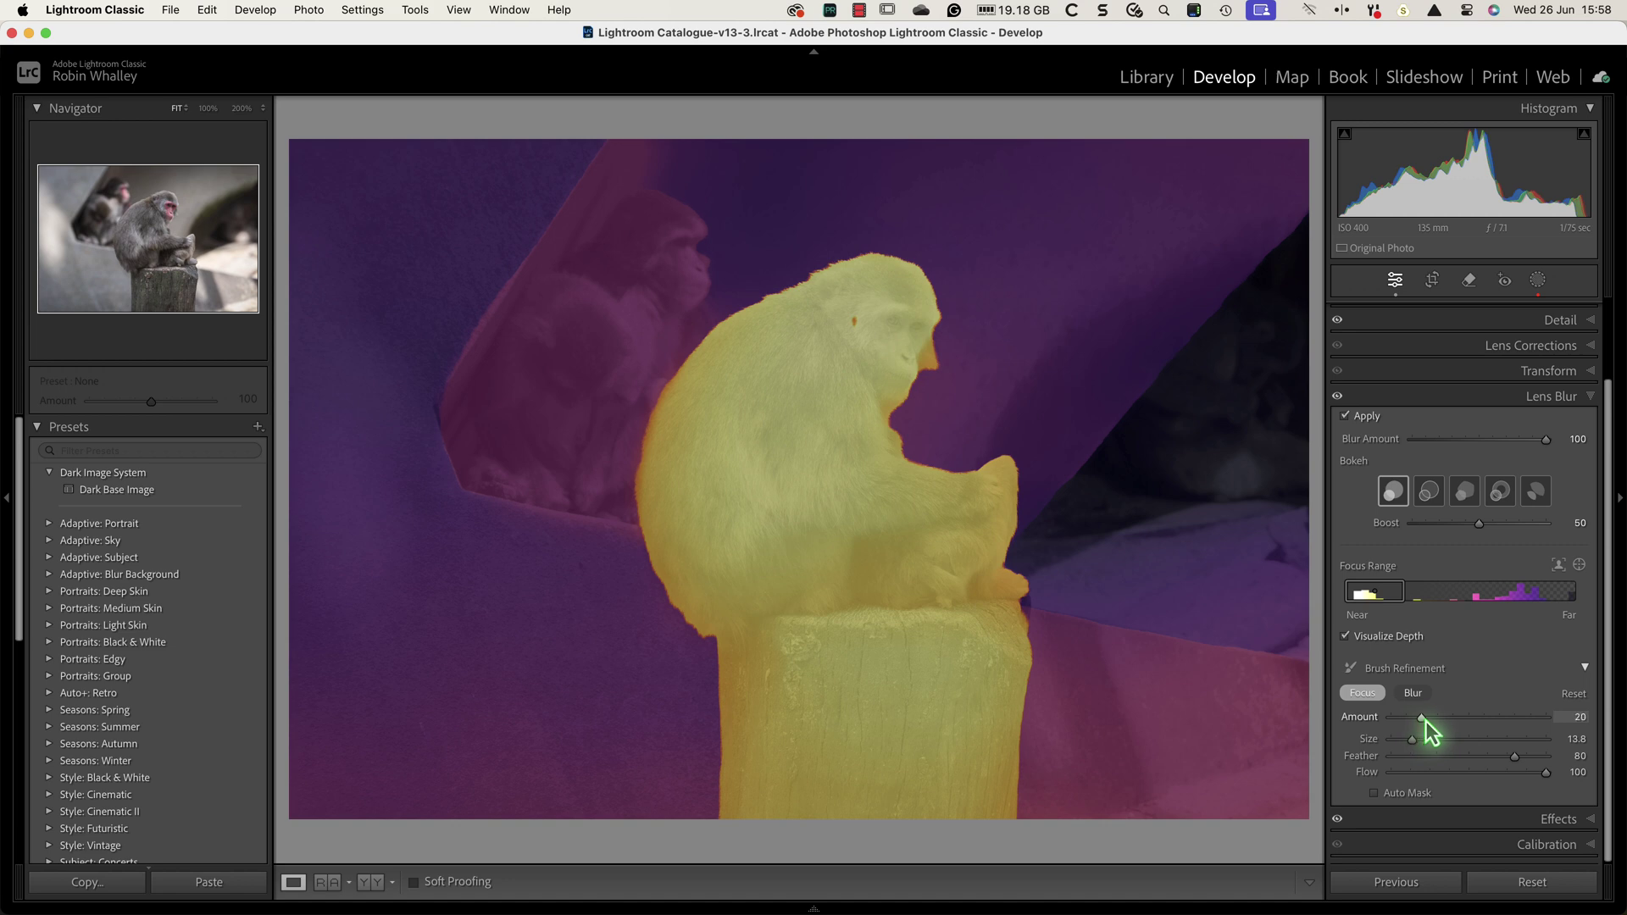
pyautogui.click(1517, 754)
pyautogui.moveTo(1516, 755); pyautogui.dragTo(1524, 756)
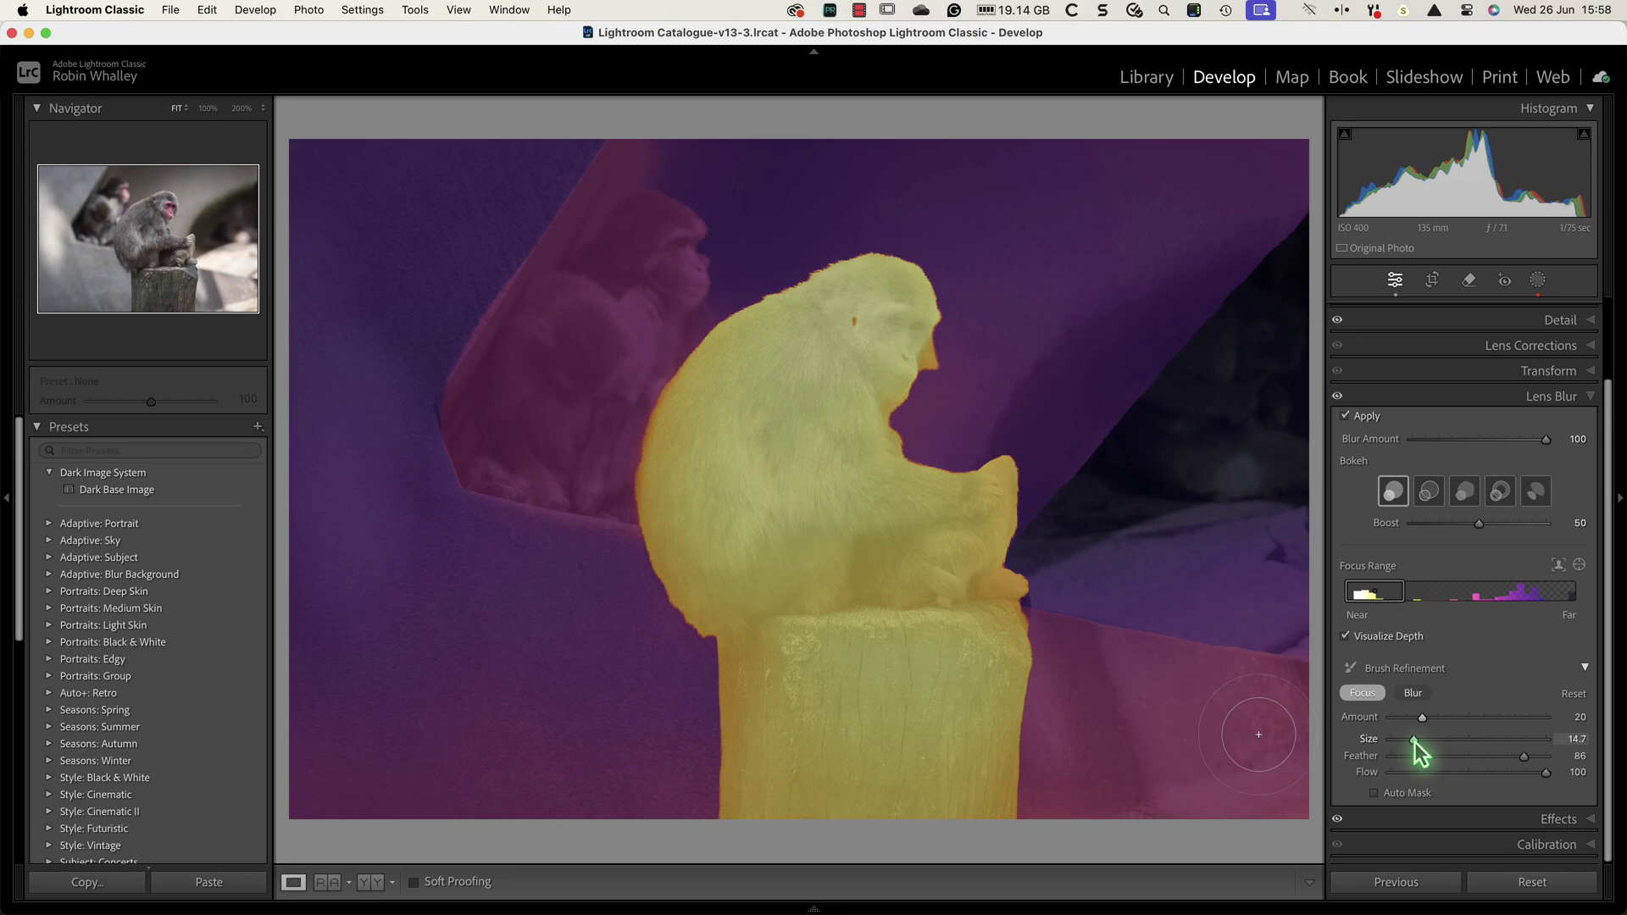
pyautogui.moveTo(1413, 740); pyautogui.dragTo(1450, 740)
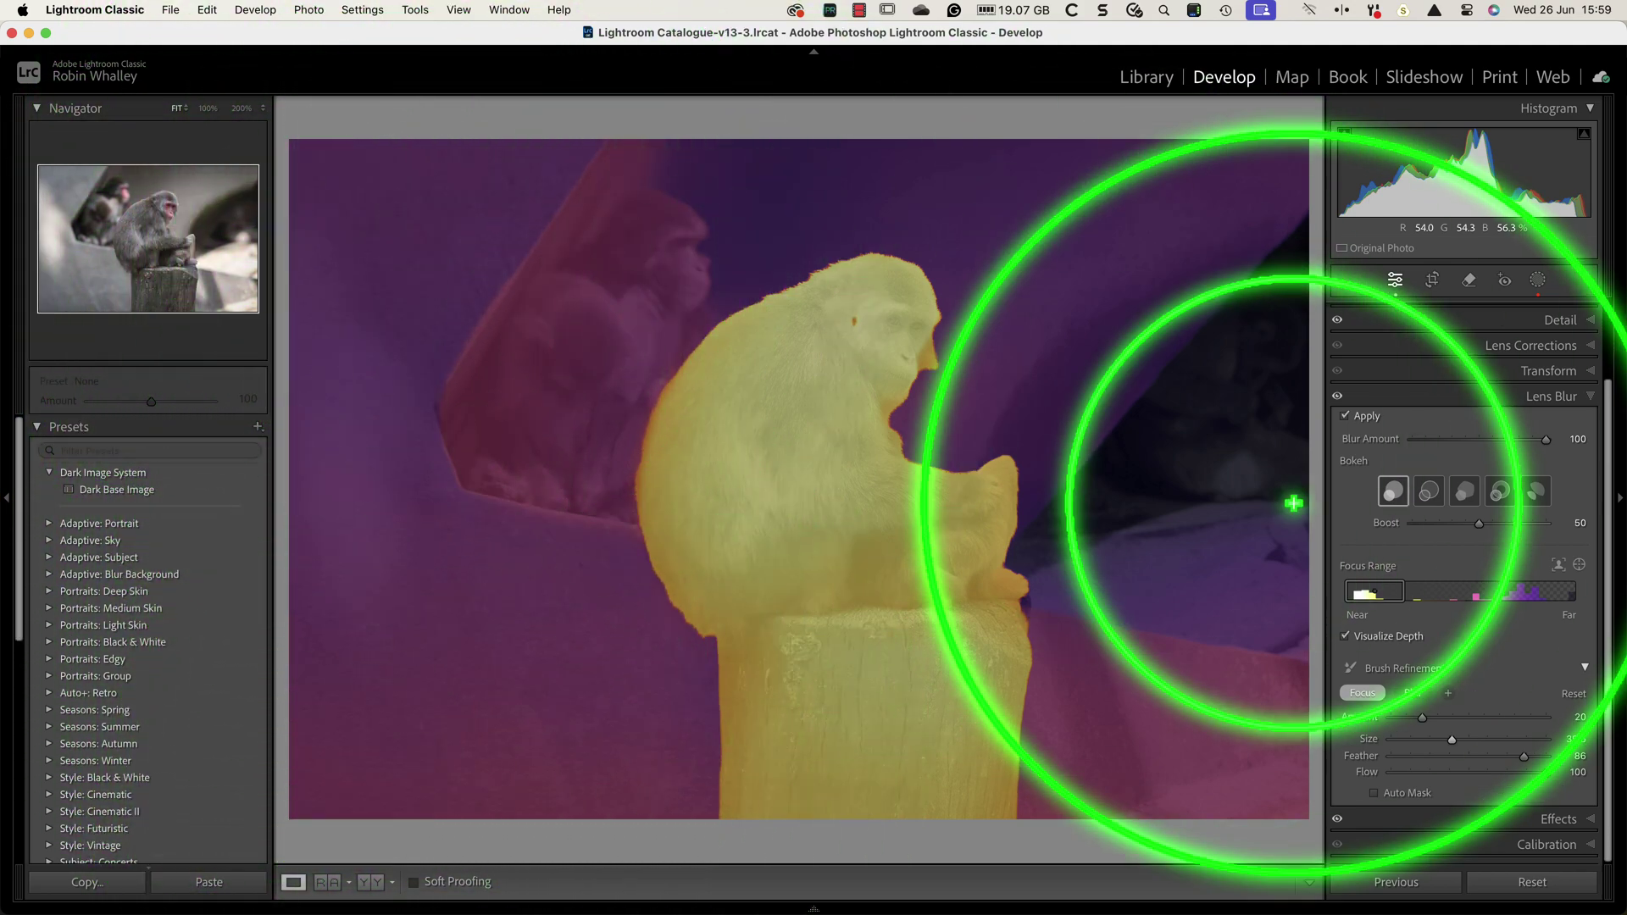
pyautogui.moveTo(1423, 720); pyautogui.dragTo(1441, 721)
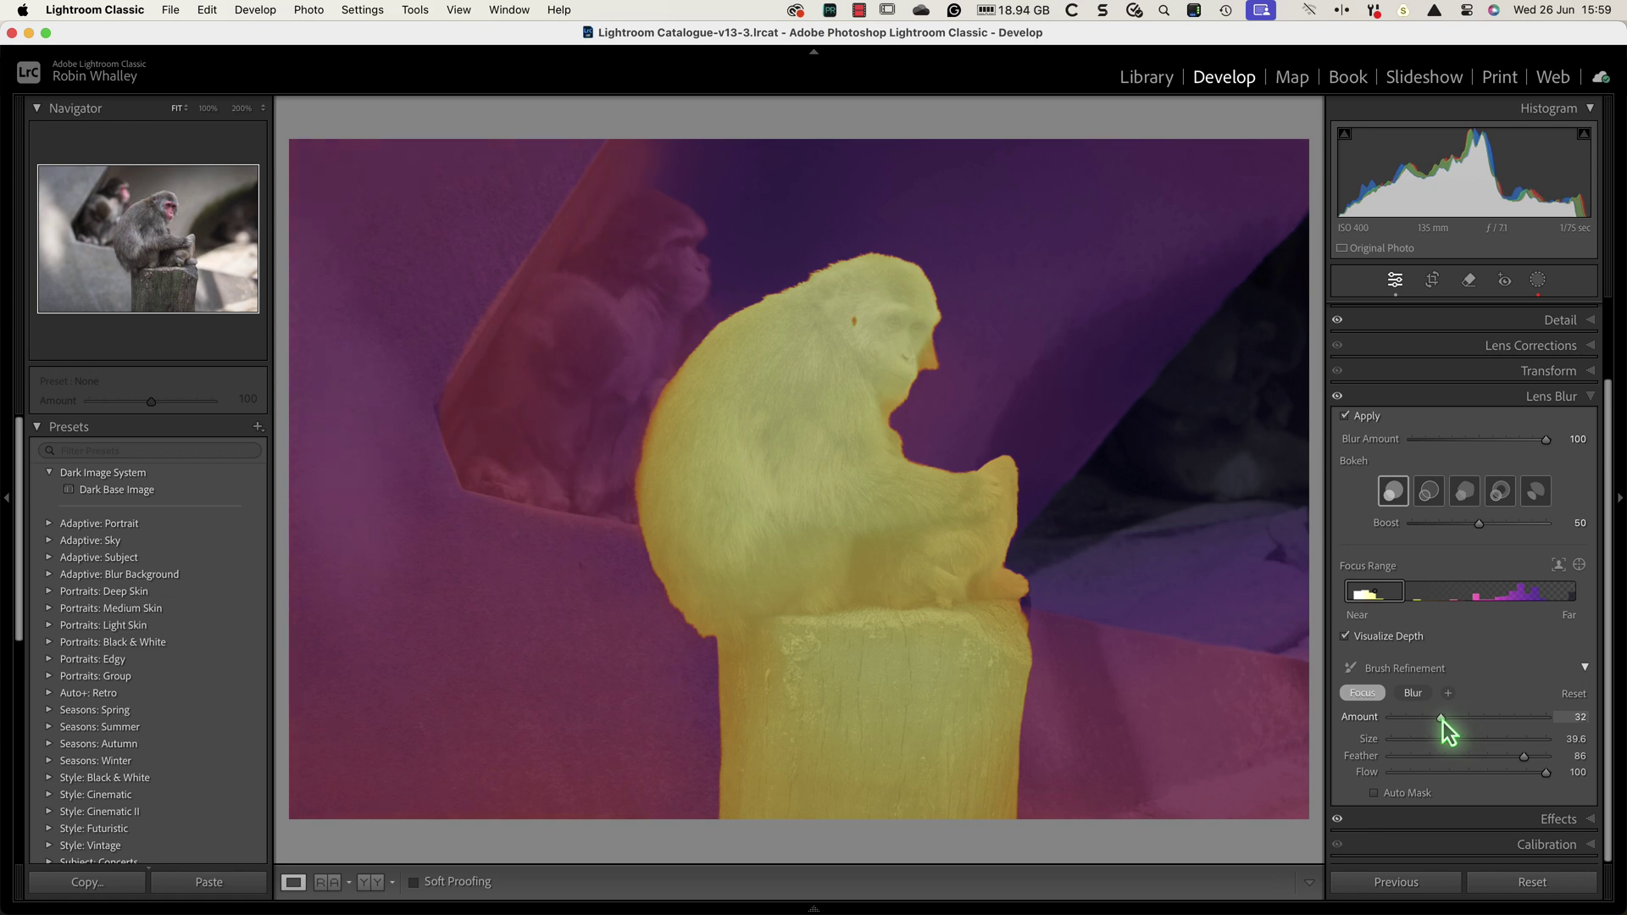
# Hide the depth visualization and set the monkey photo's Blur Amount to 55
pyautogui.click(1345, 636)
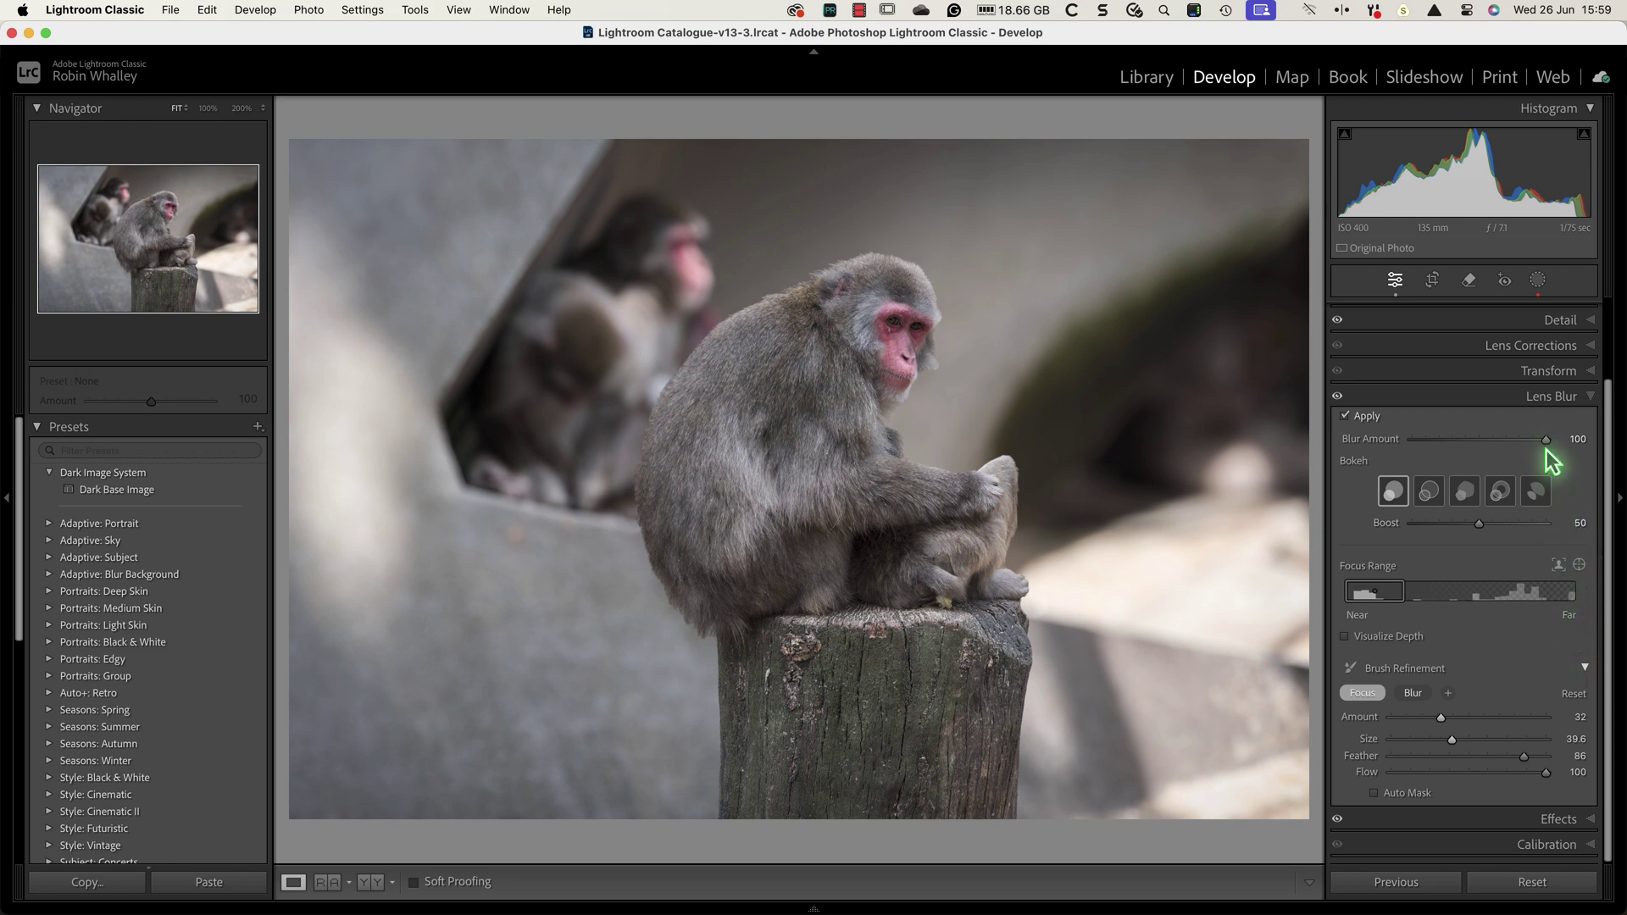
pyautogui.moveTo(1547, 450); pyautogui.dragTo(1486, 446)
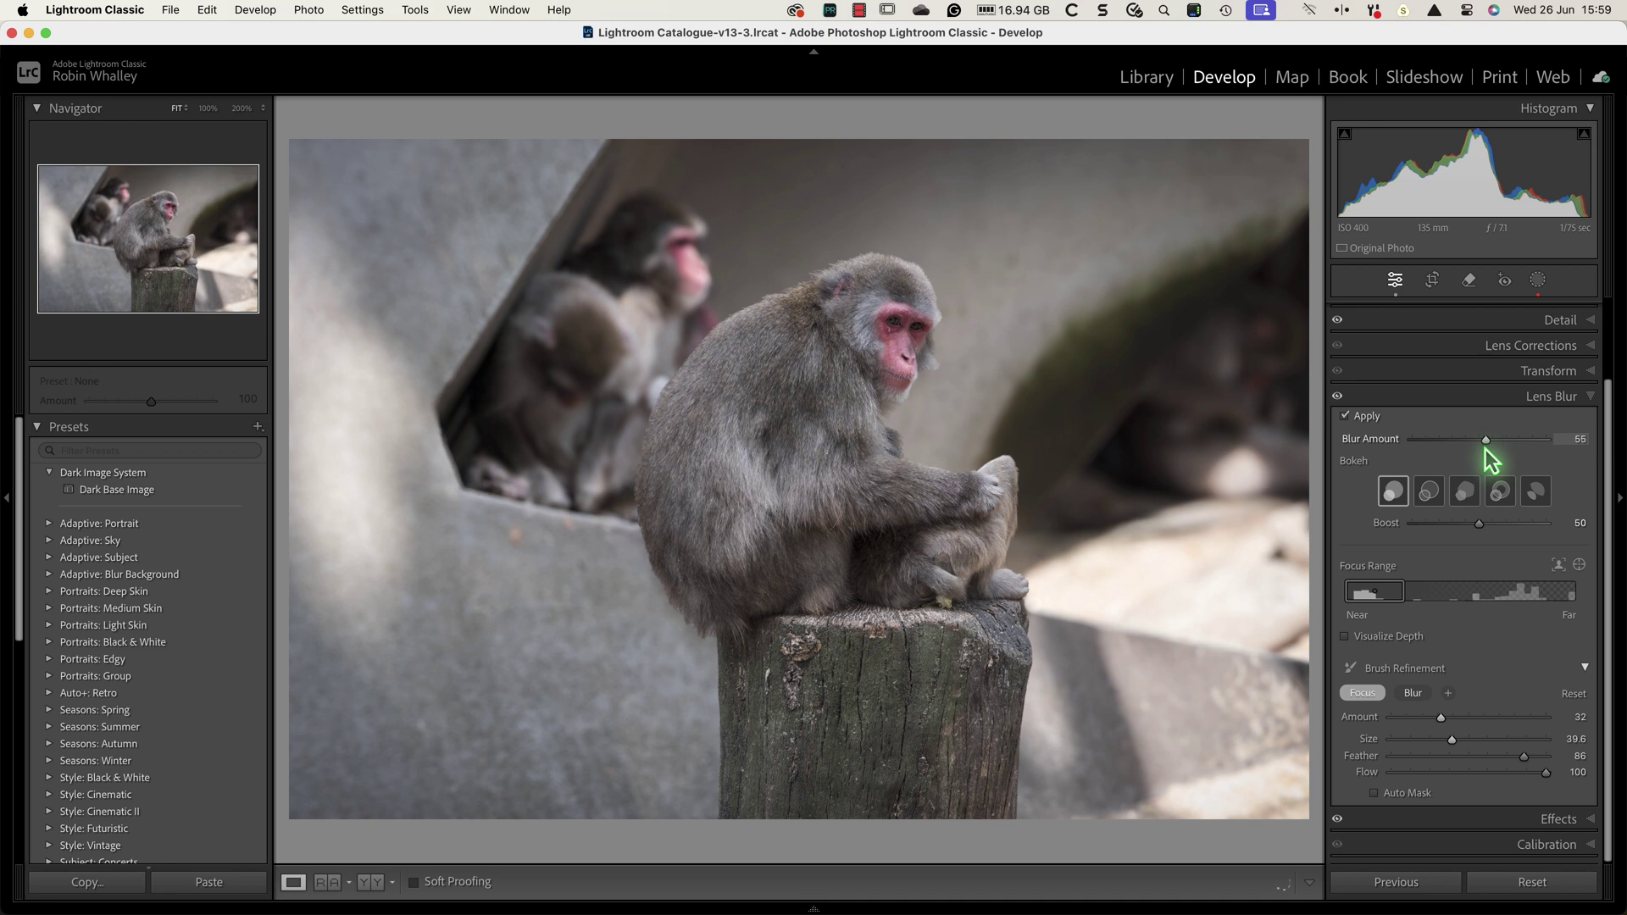